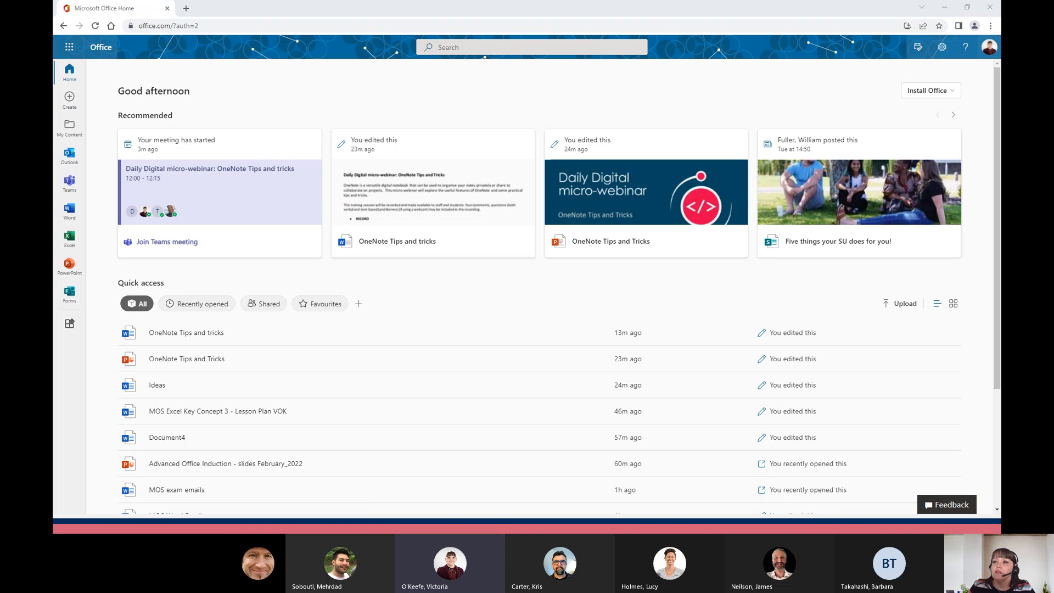
# Open OneNote from the Office app launcher and create a new notebook named Micro Webinar
pyautogui.click(70, 47)
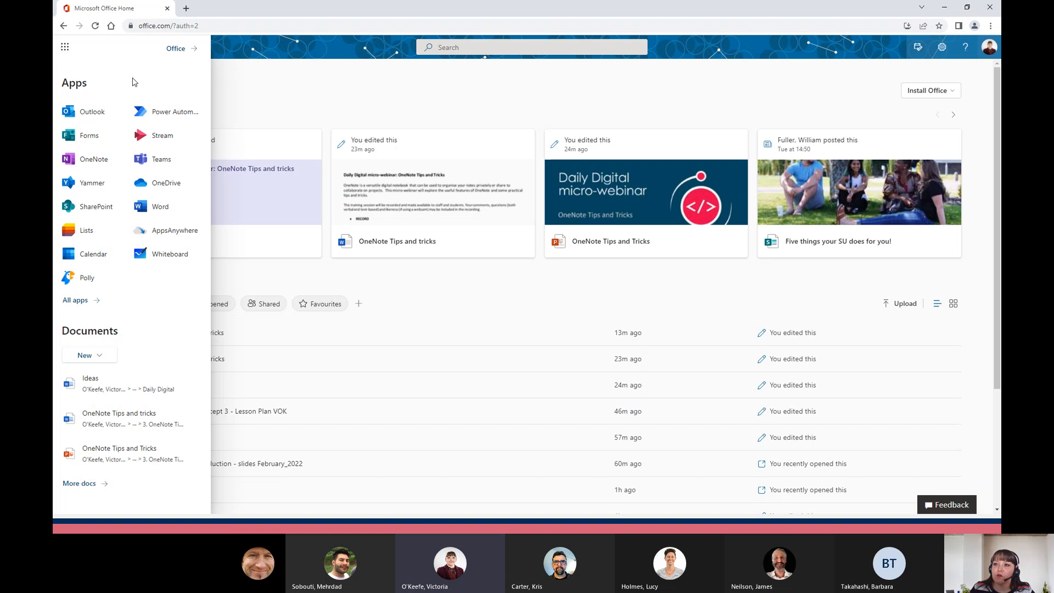
pyautogui.click(96, 163)
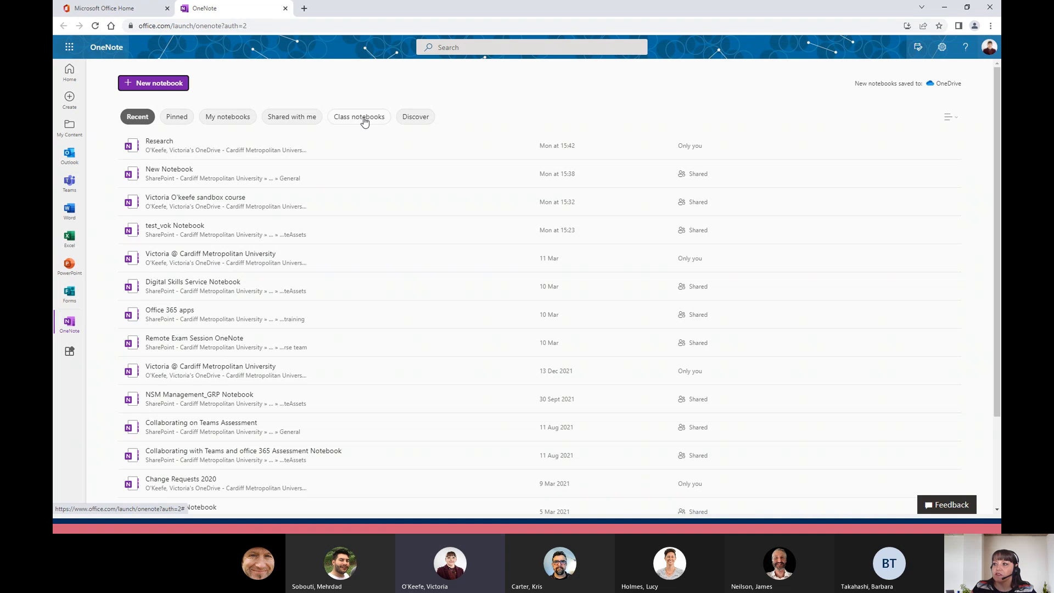
pyautogui.click(165, 85)
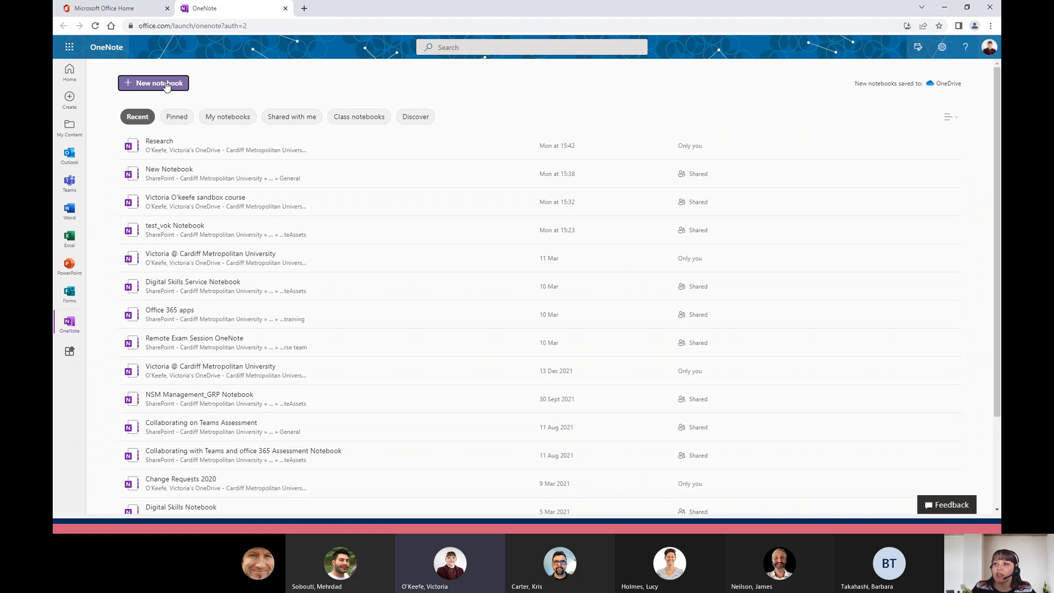
pyautogui.click(483, 264)
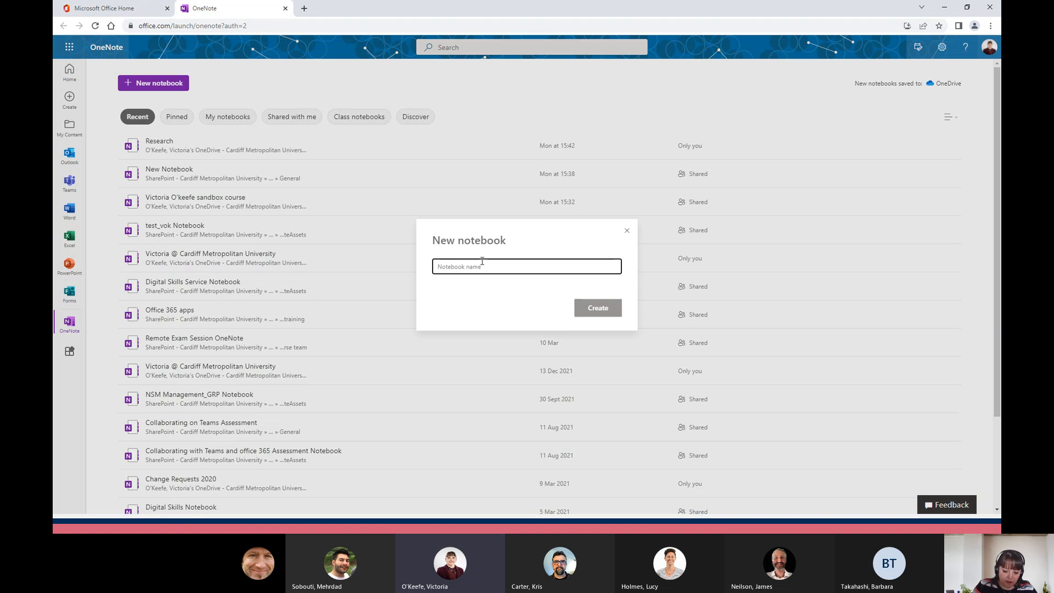
pyautogui.write('Micro Webinar')
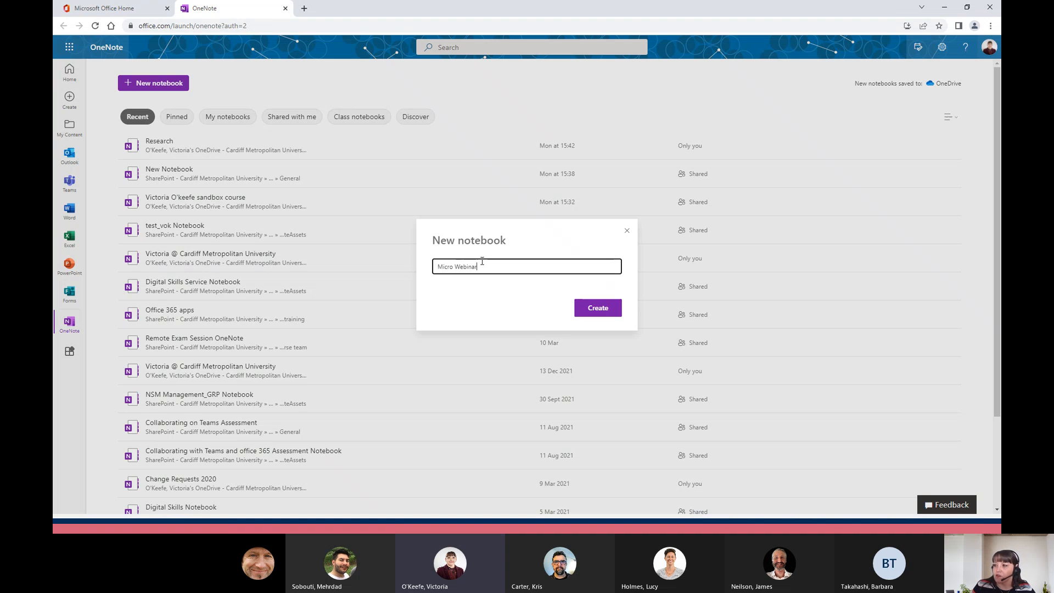
pyautogui.press('Return')
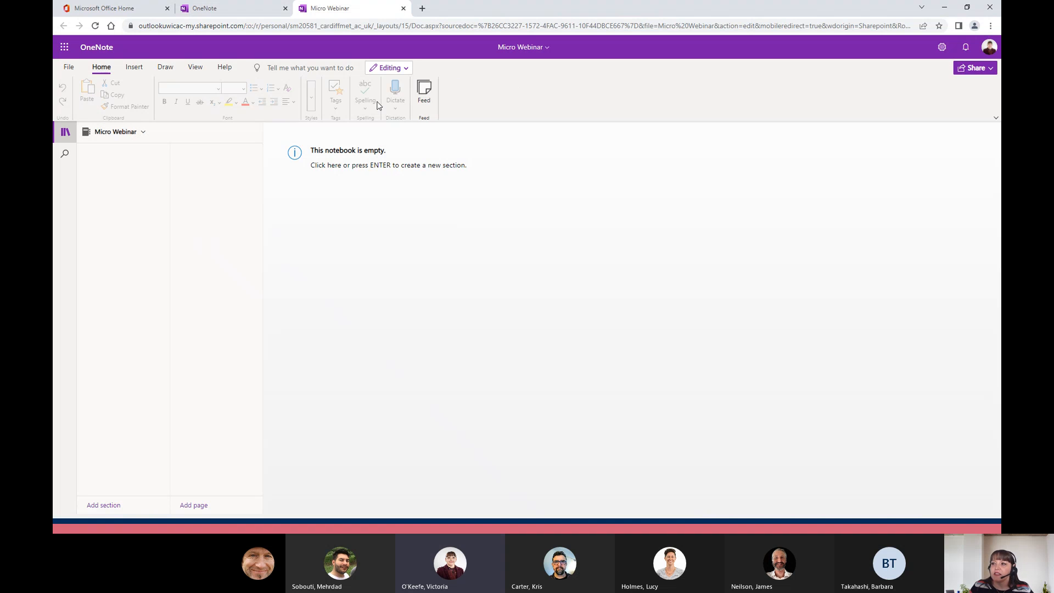
# Try to open the Micro Webinar notebook in the OneNote desktop app, declining the rating request and dismissing the message
pyautogui.click(408, 69)
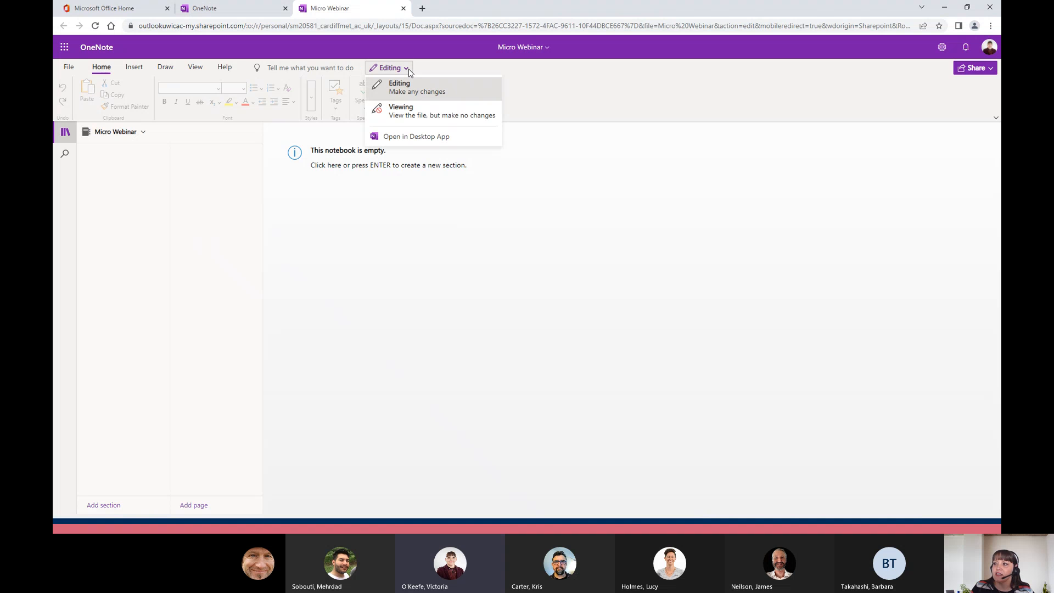
pyautogui.click(412, 137)
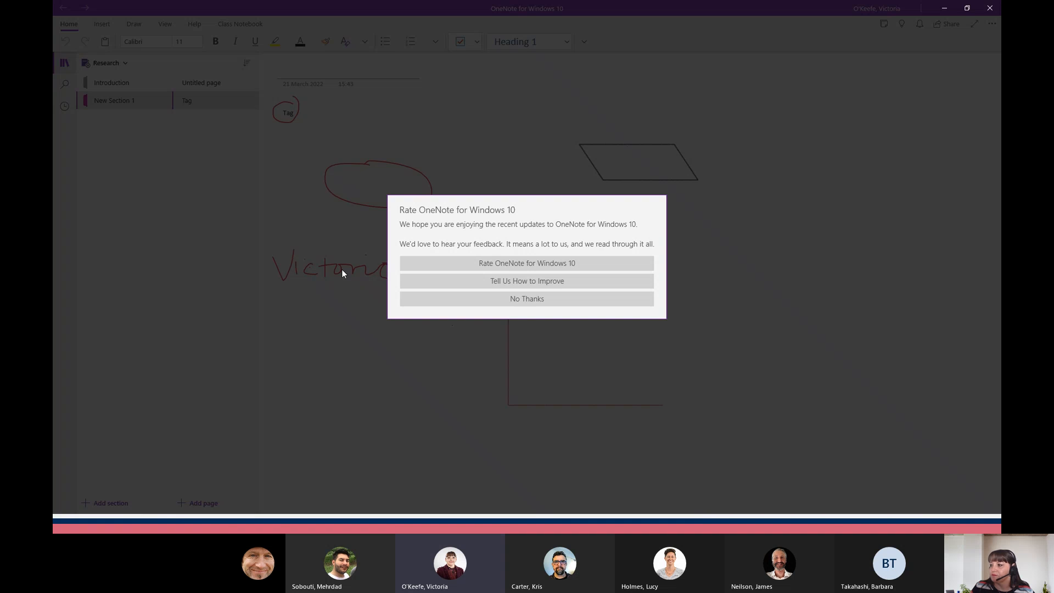
pyautogui.click(522, 298)
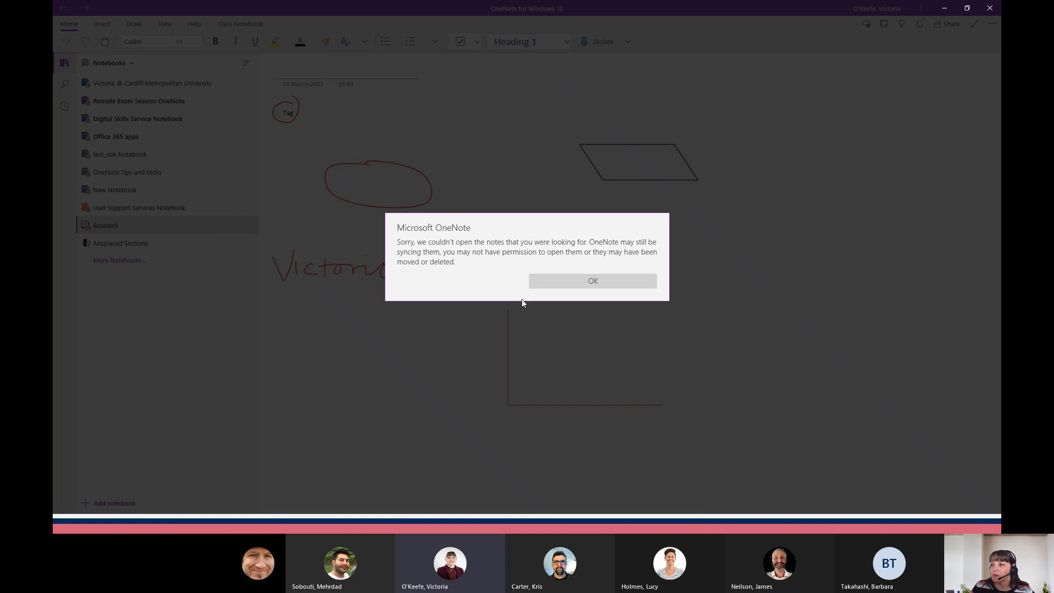
pyautogui.click(550, 282)
# Open the Introduction section of the Research notebook and add a new section named Research
pyautogui.click(121, 87)
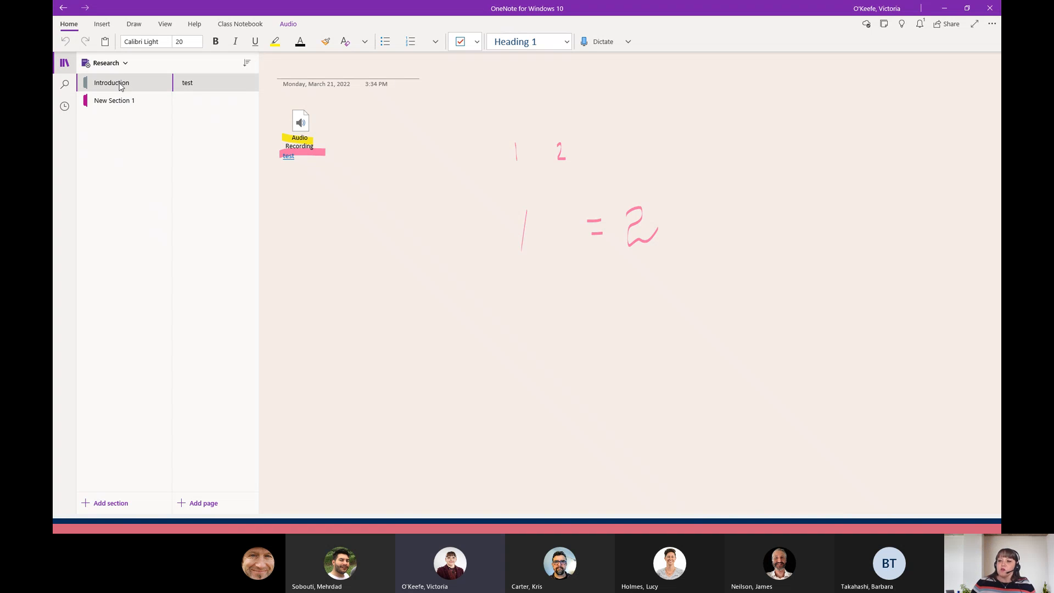
pyautogui.click(107, 503)
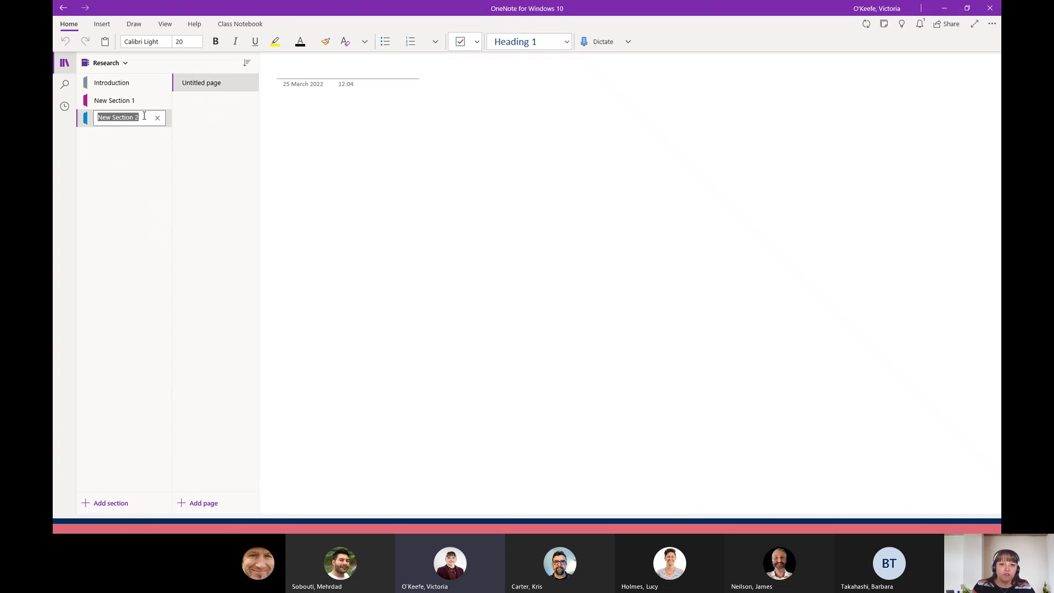
pyautogui.write('Research')
pyautogui.press('Return')
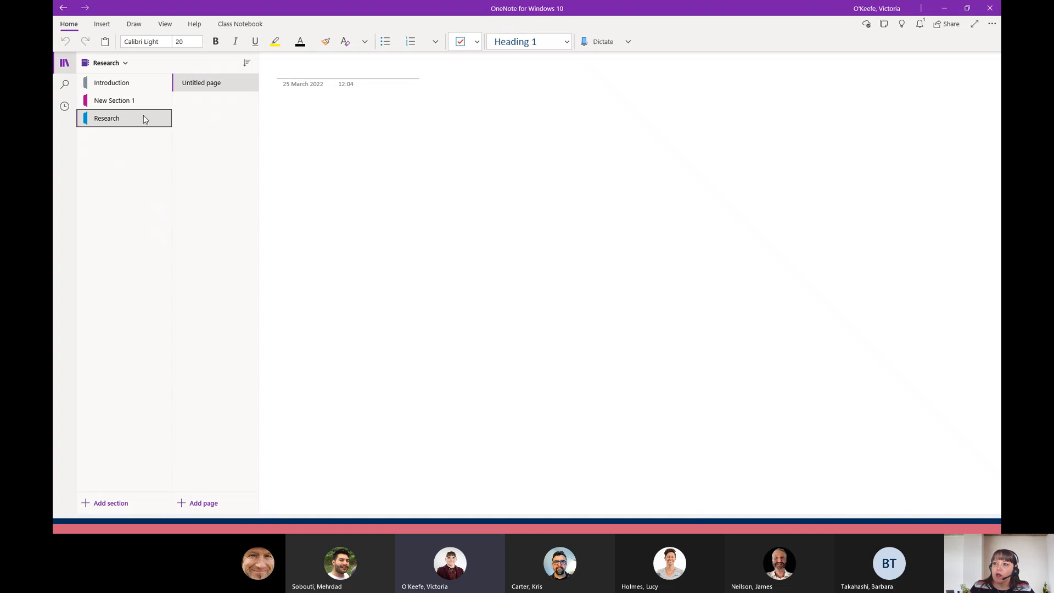
# Add a second page to the Research section and title the two pages Notes and To-do
pyautogui.click(202, 503)
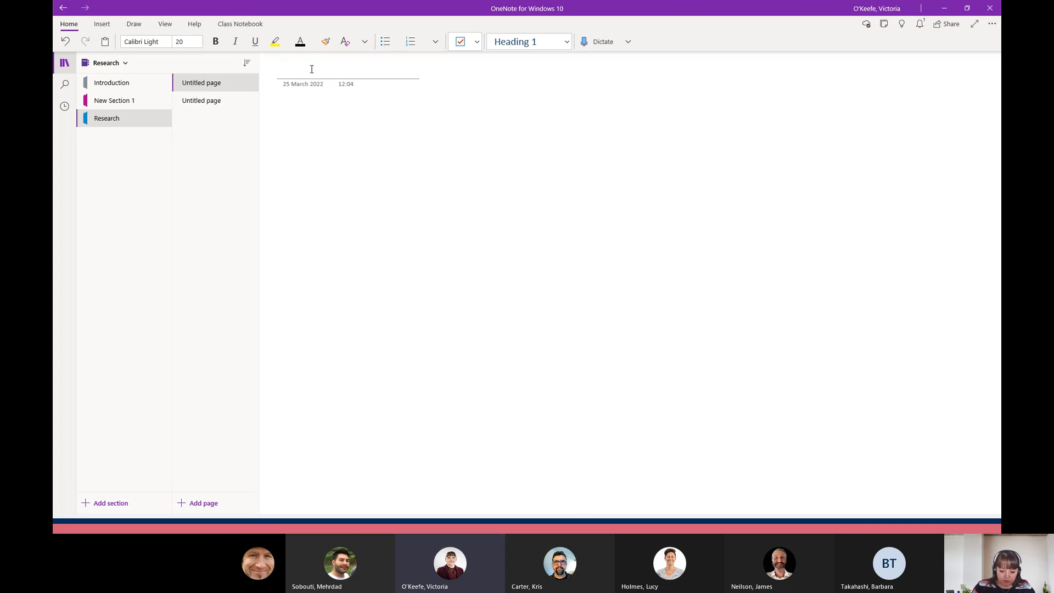
pyautogui.write('Notes')
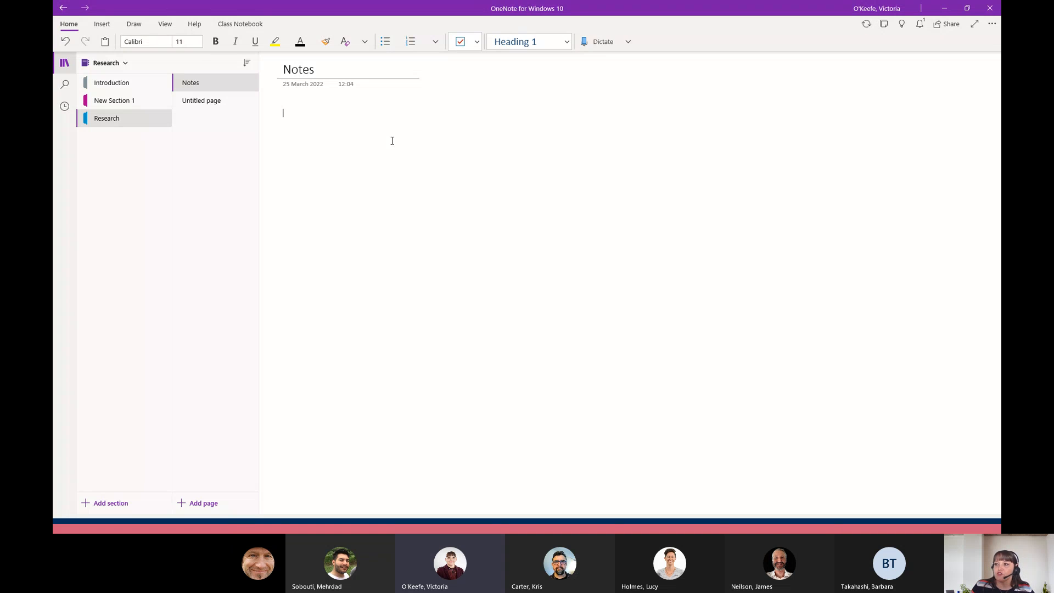
pyautogui.click(213, 102)
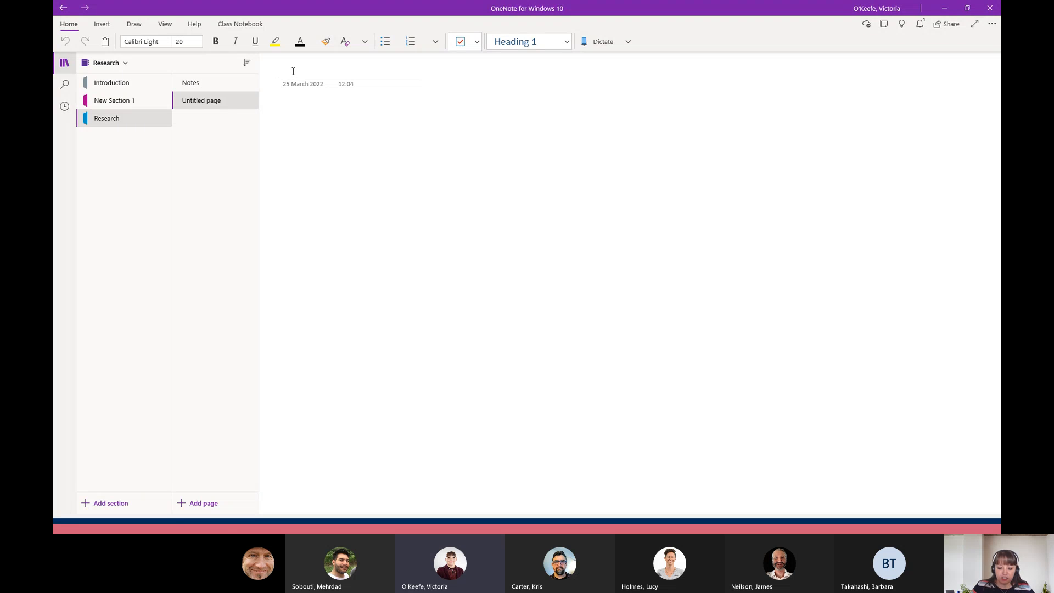
pyautogui.write('To-do')
# Write "notes" in the body of the Notes page and look through the available text styles
pyautogui.click(200, 86)
pyautogui.moveTo(202, 85)
pyautogui.mouseDown()
pyautogui.moveTo(203, 114)
pyautogui.moveTo(202, 83)
pyautogui.mouseUp()
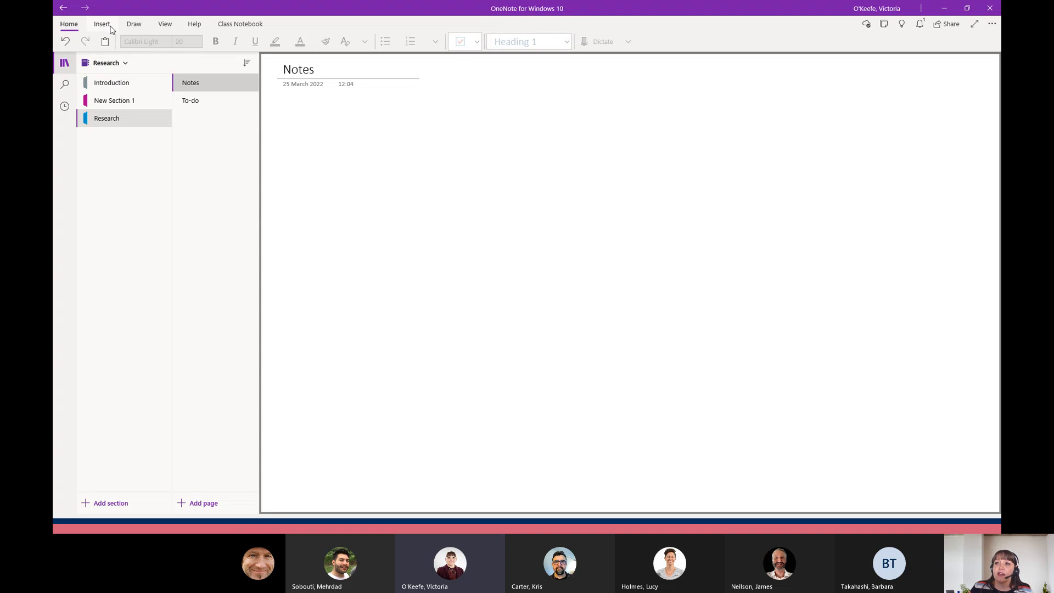
pyautogui.click(69, 24)
pyautogui.click(70, 27)
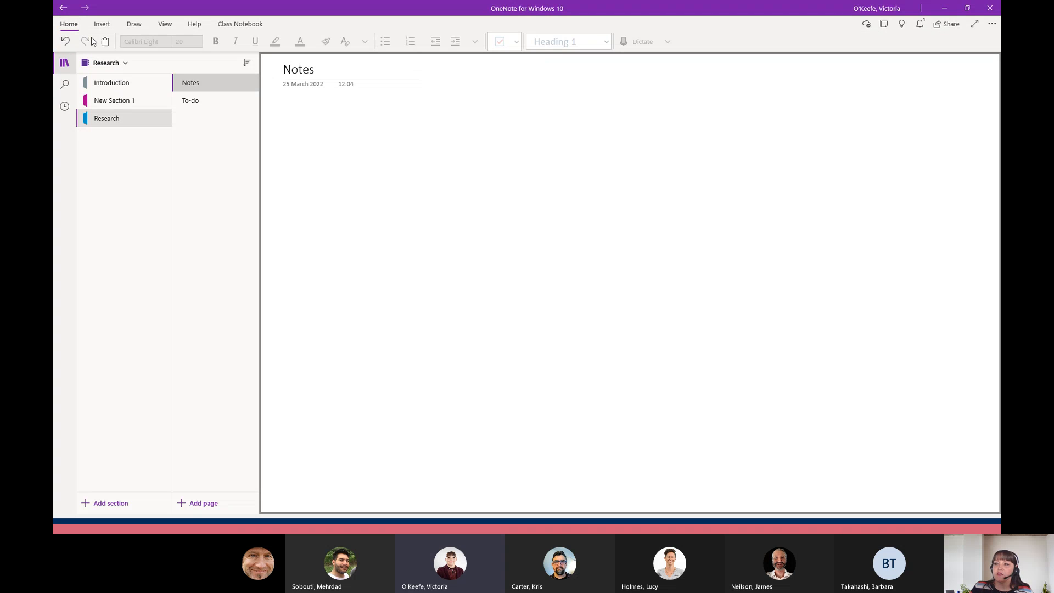
pyautogui.click(315, 118)
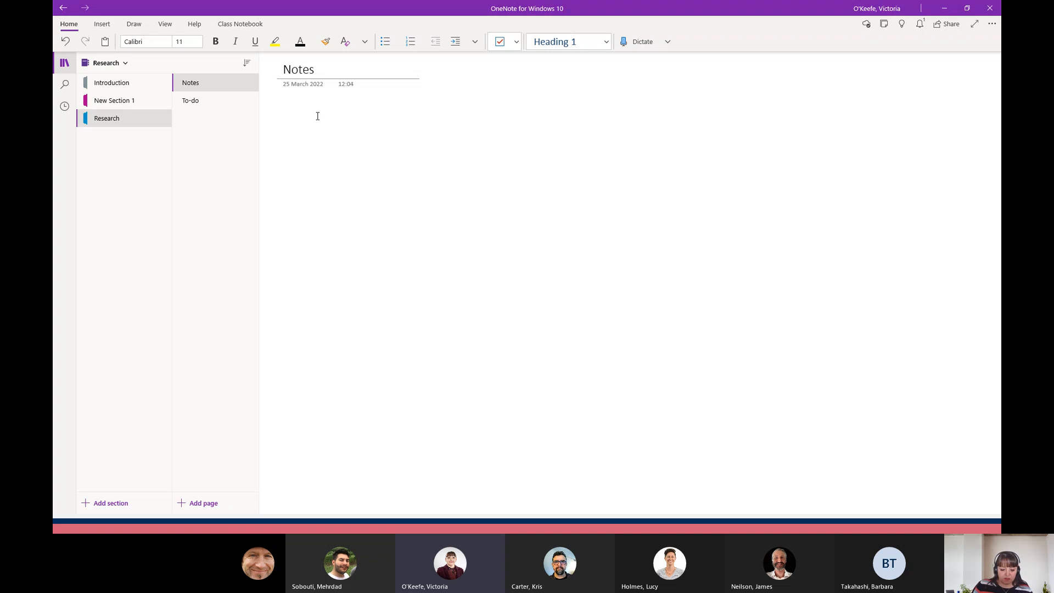
pyautogui.write('notes')
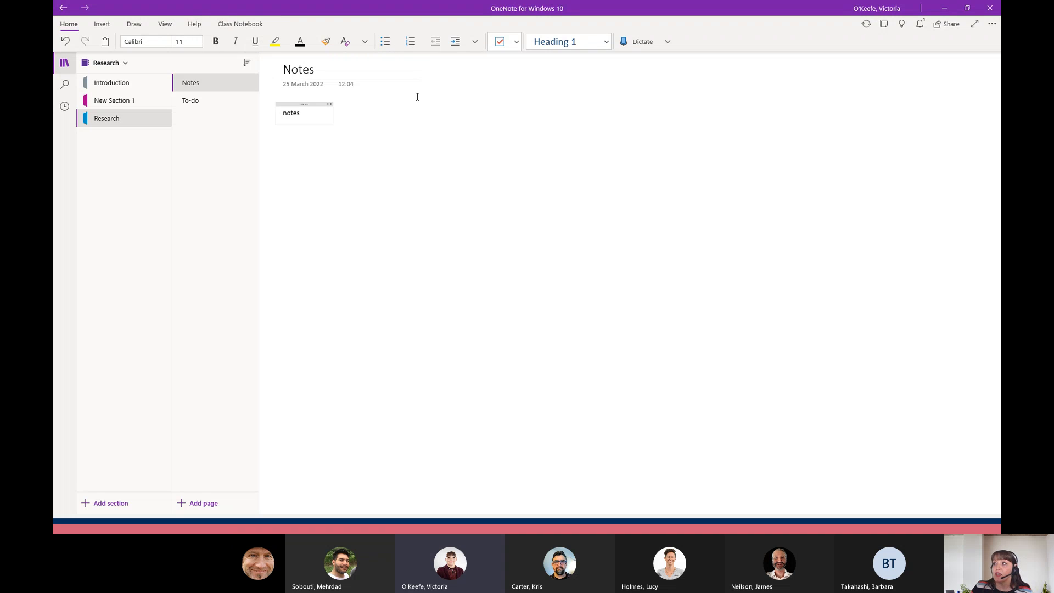
pyautogui.click(607, 43)
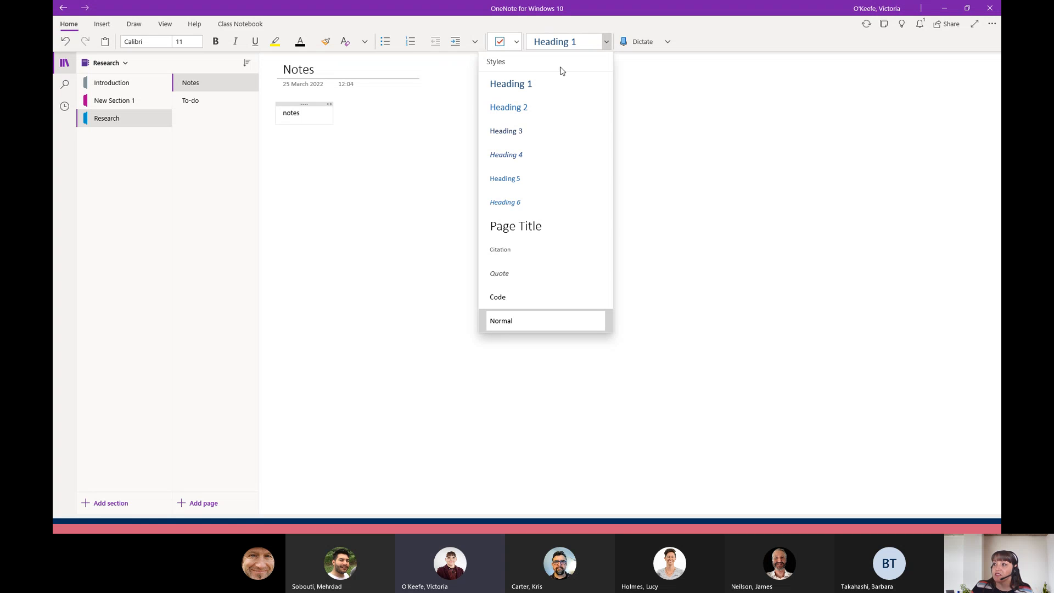
pyautogui.click(427, 104)
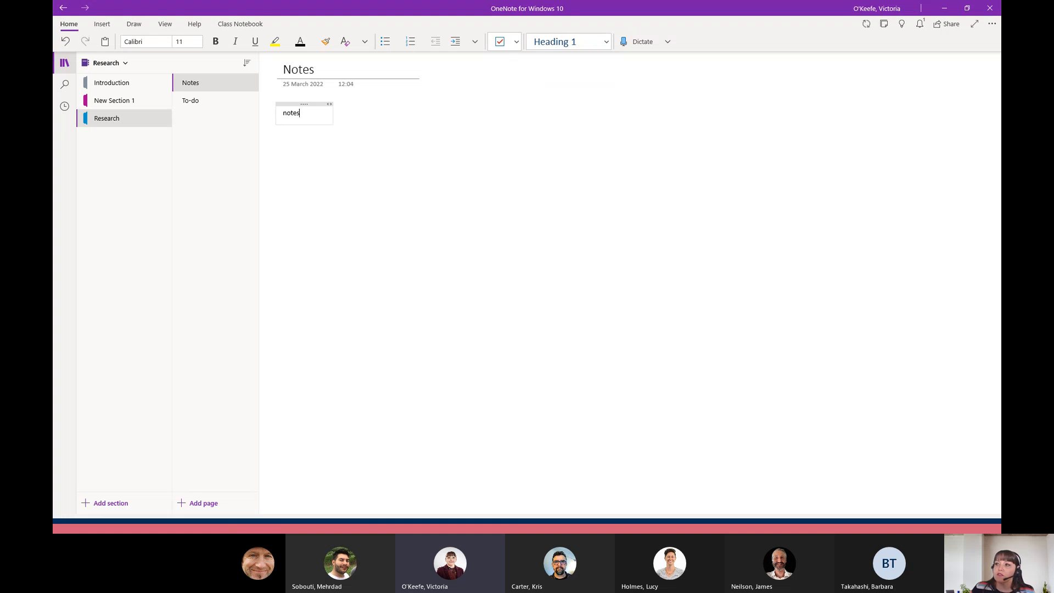
# Start a new custom tag, choose the orange star icon and enter the name To do
pyautogui.click(517, 41)
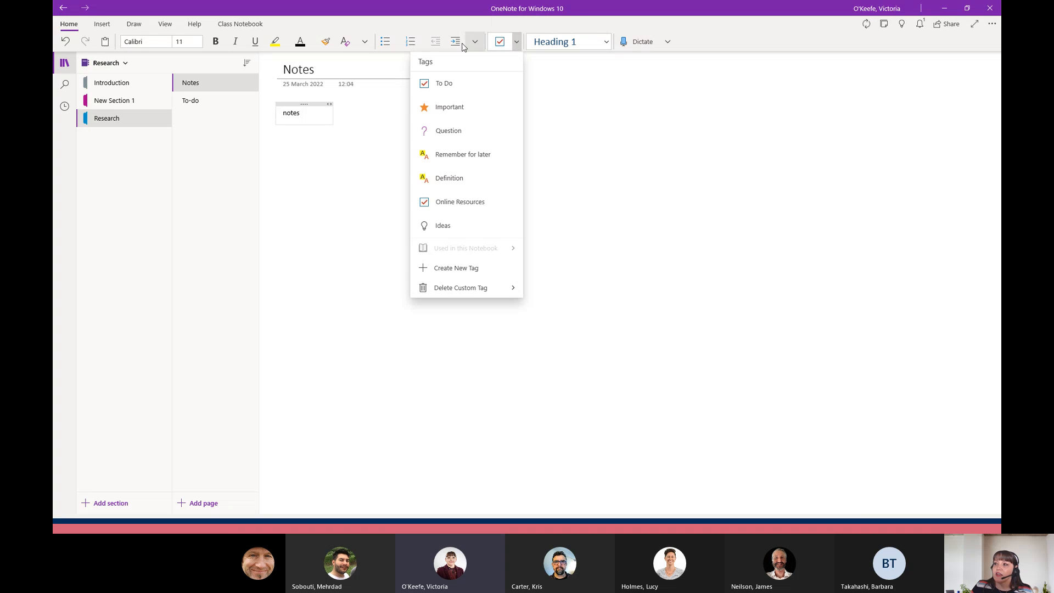
pyautogui.click(456, 269)
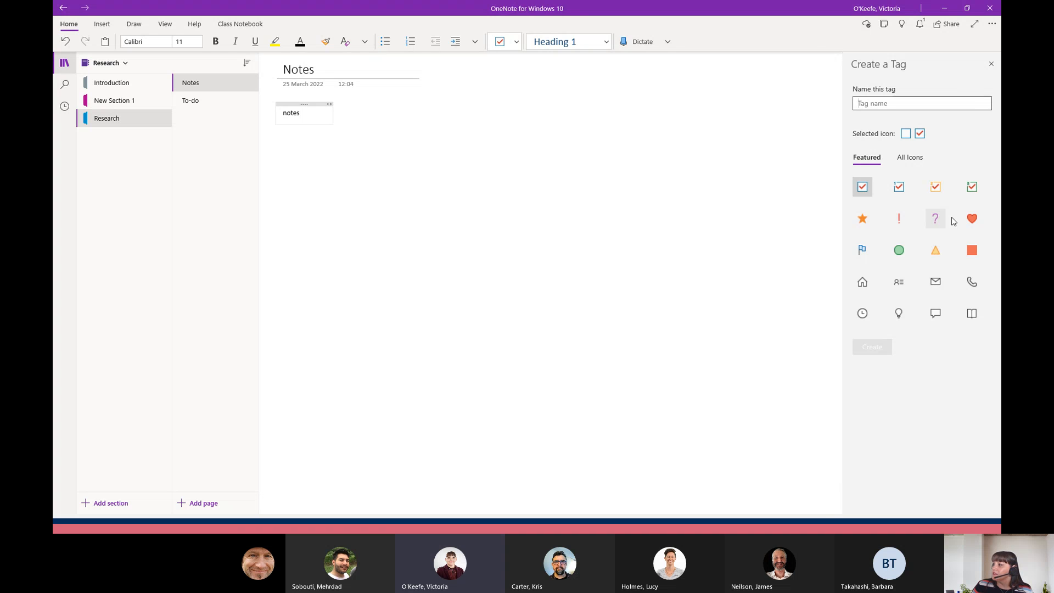
pyautogui.click(867, 221)
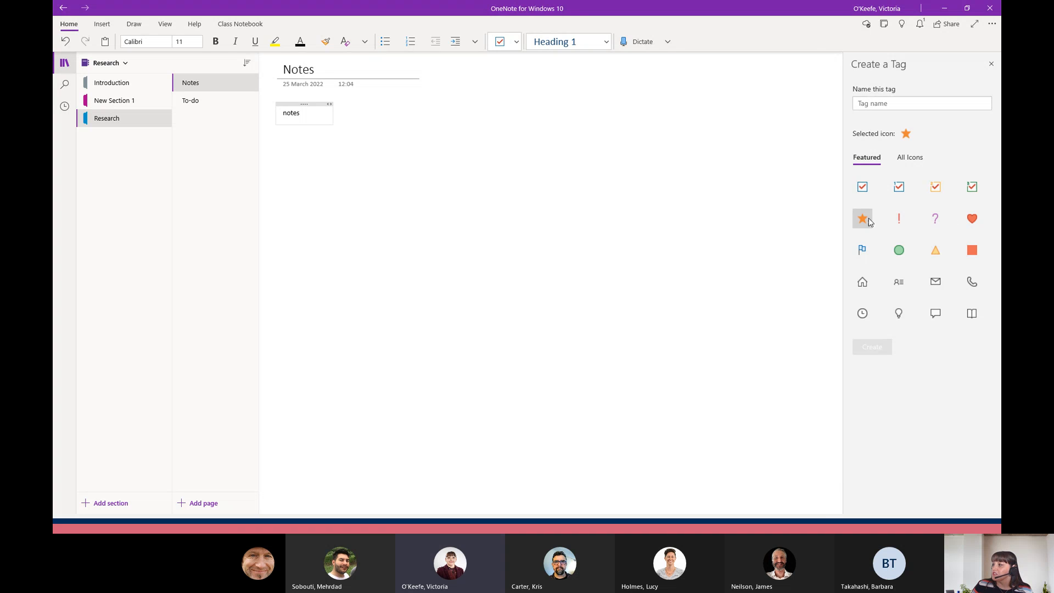
pyautogui.click(875, 104)
pyautogui.write('To-d')
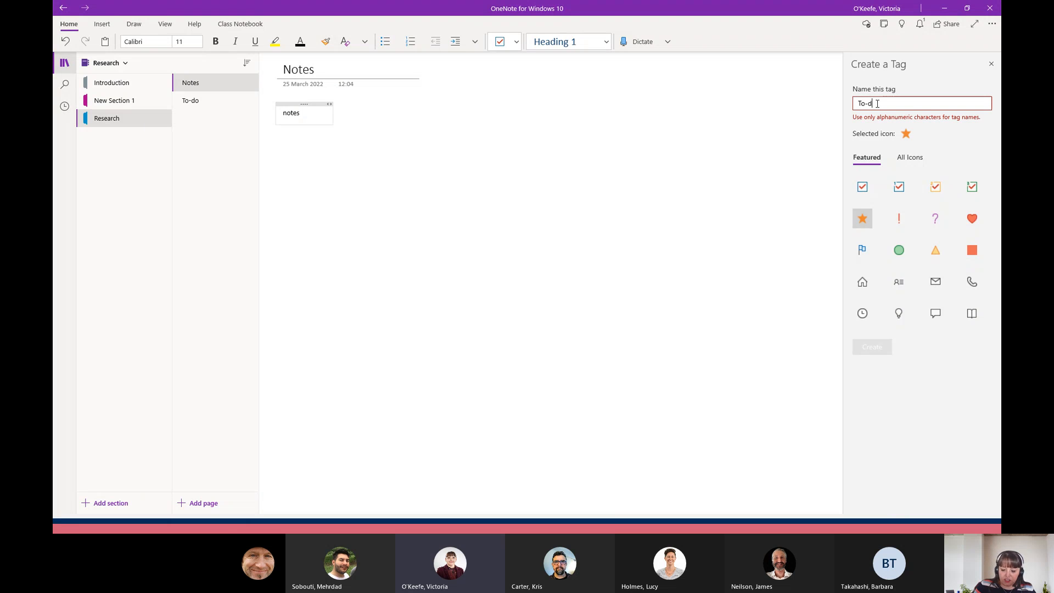
pyautogui.write('o')
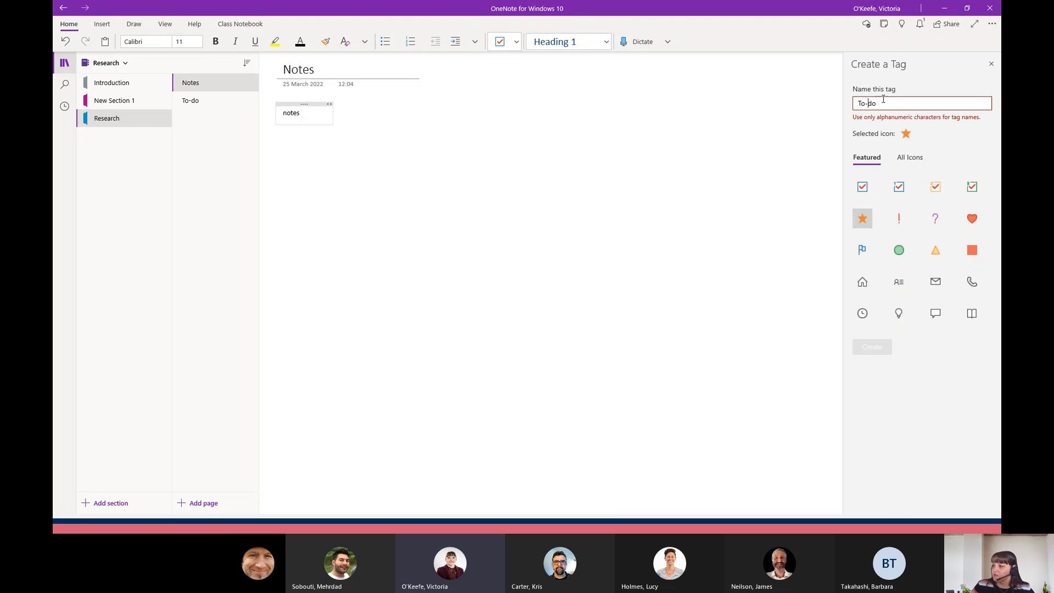
pyautogui.press('BackSpace')
pyautogui.press('BackSpace')
pyautogui.press('BackSpace')
pyautogui.write('do')
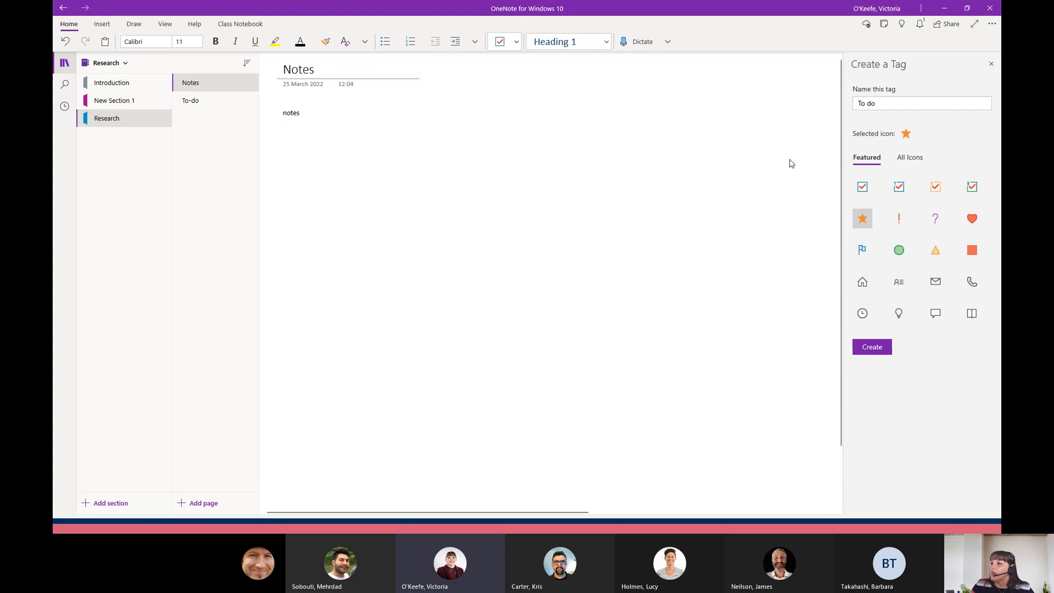
# Insert the Daily Digital Blue Logo file as an attachment on the Notes page and move its container up, nearer the heading
pyautogui.click(305, 110)
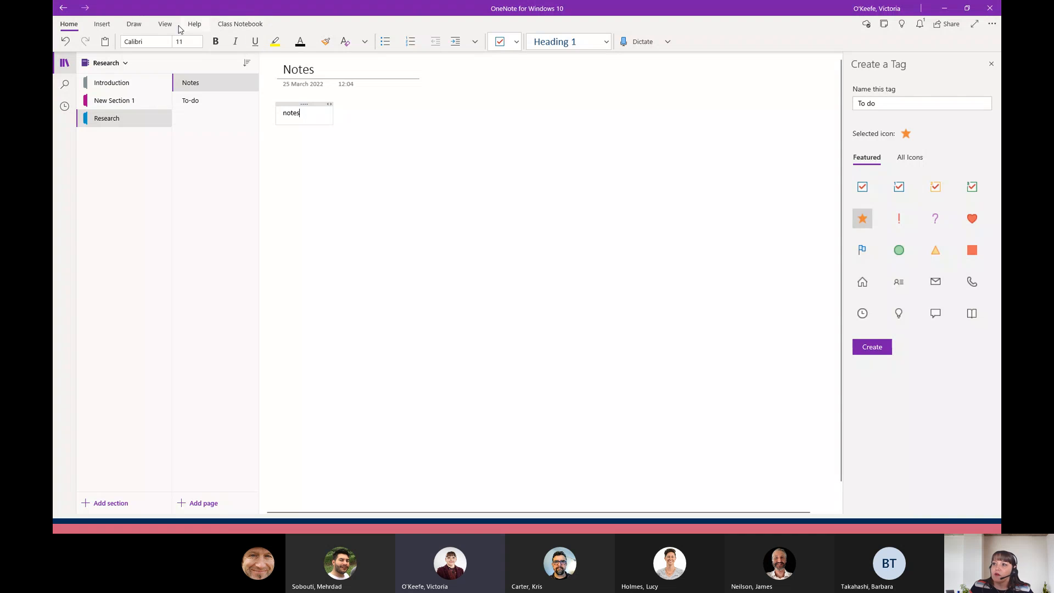
pyautogui.click(106, 26)
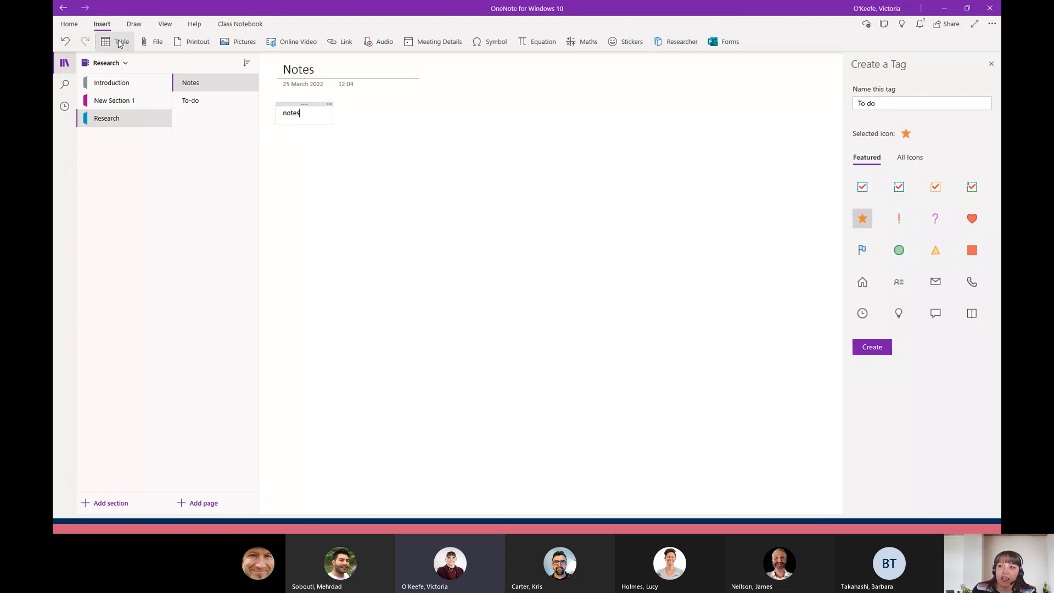
pyautogui.click(414, 207)
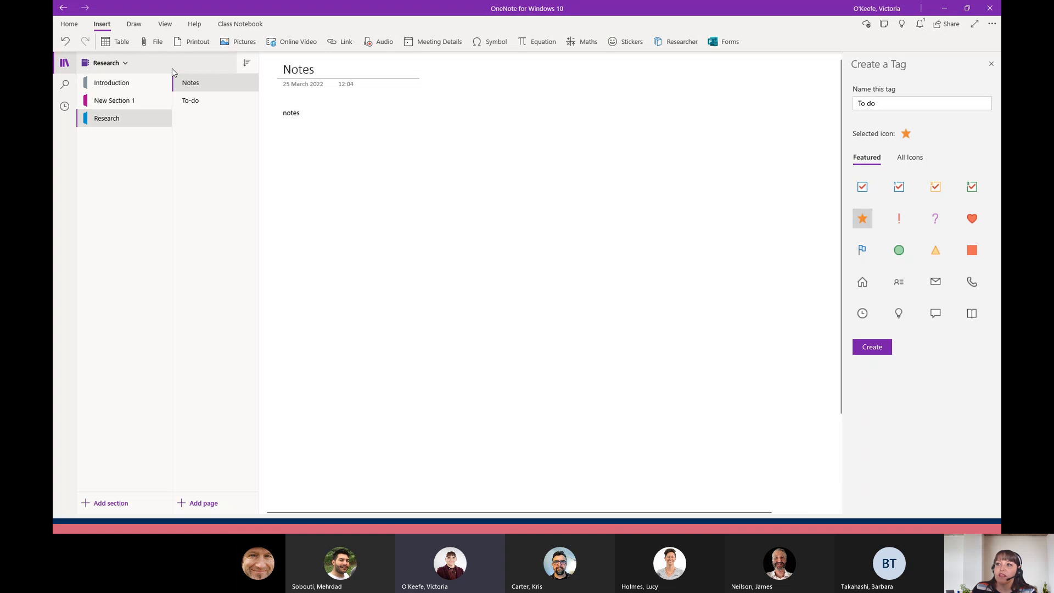
pyautogui.click(159, 43)
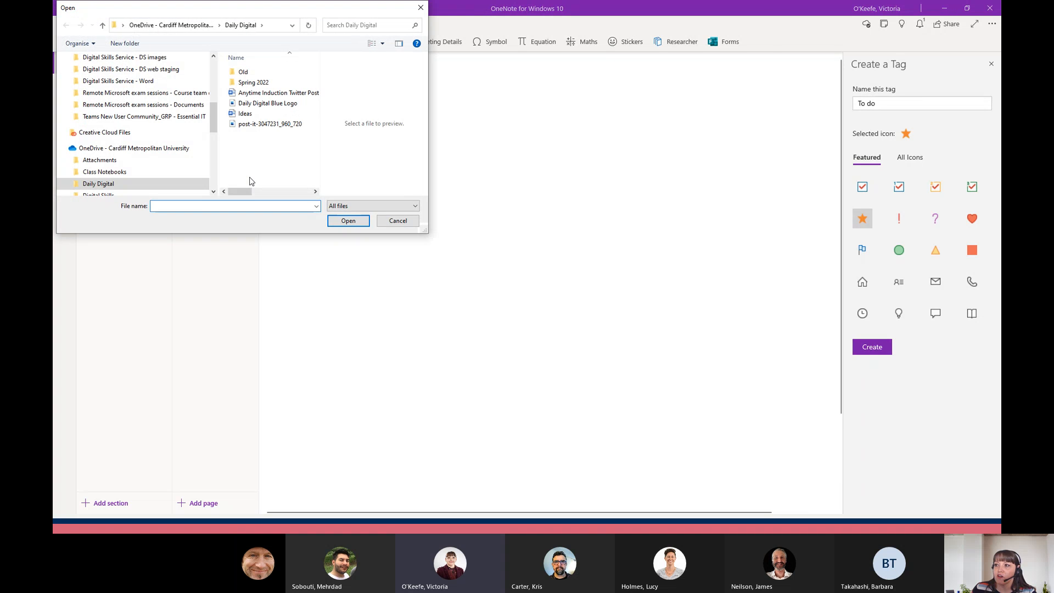
pyautogui.click(260, 107)
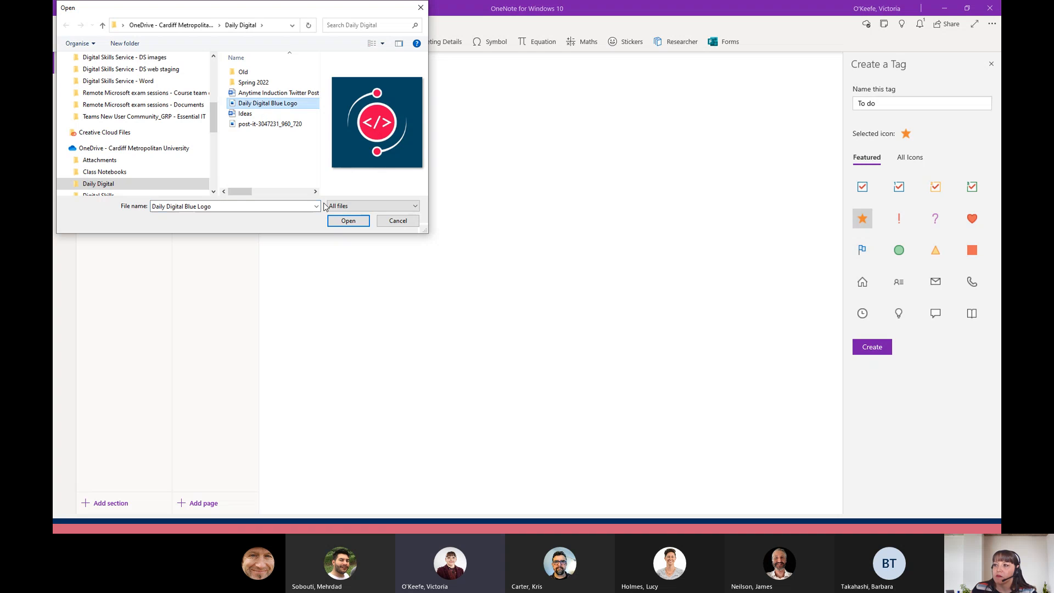
pyautogui.click(340, 222)
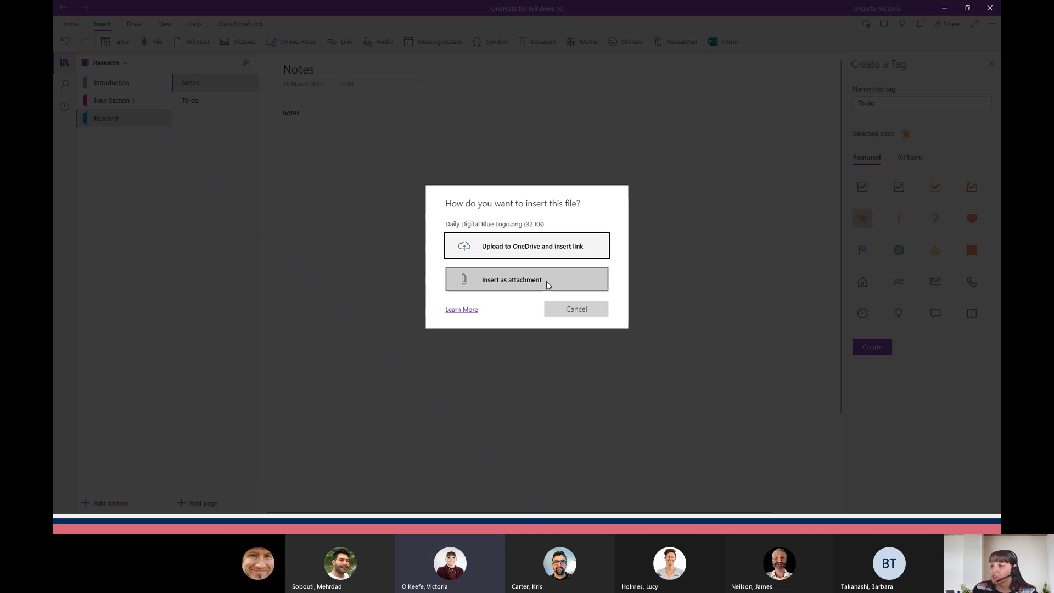
pyautogui.click(532, 284)
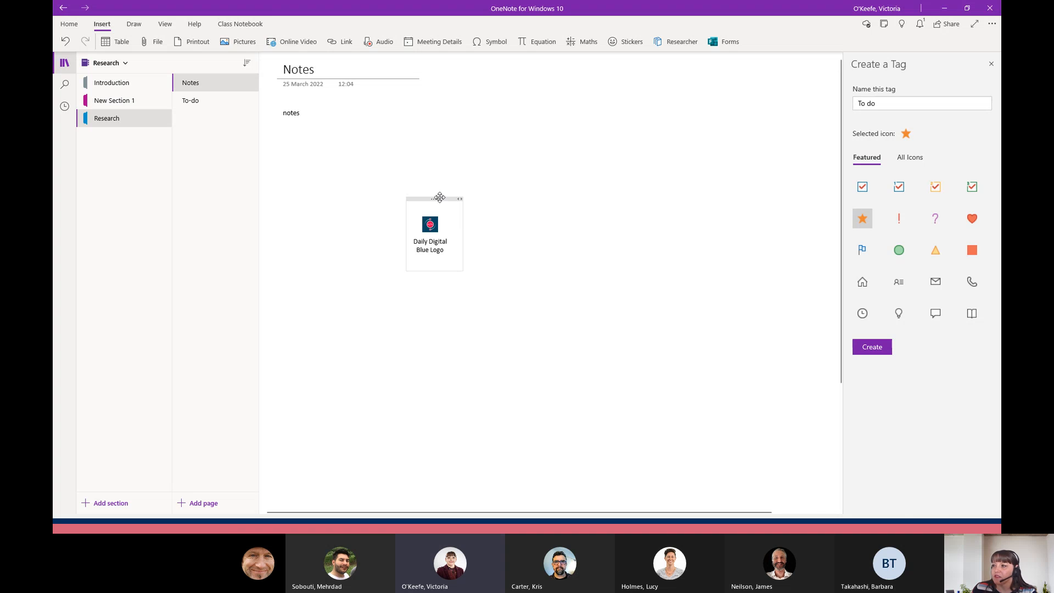
pyautogui.moveTo(434, 198); pyautogui.dragTo(480, 127)
pyautogui.click(497, 171)
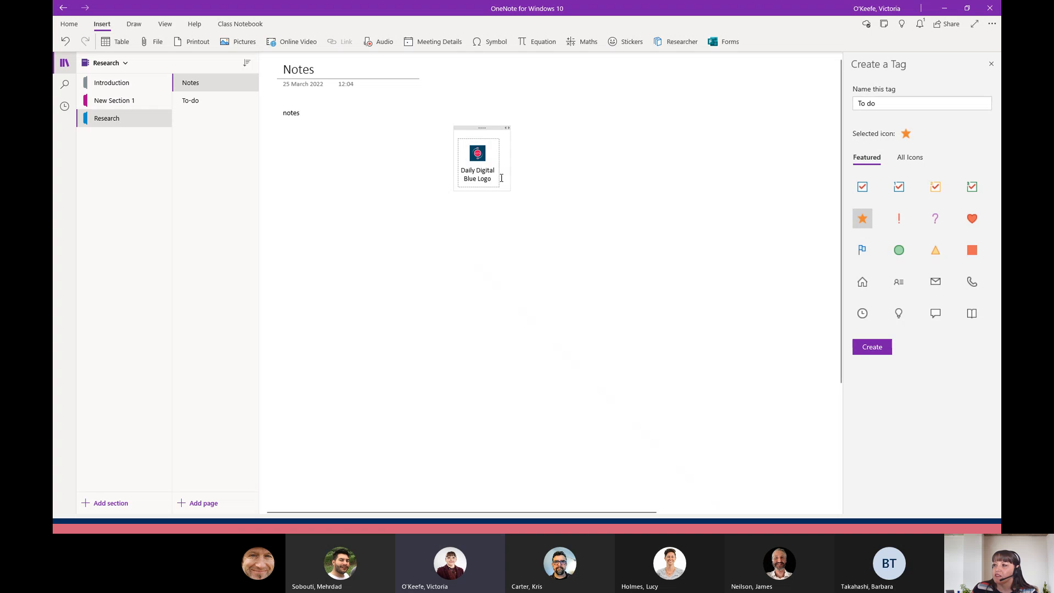
# Move the Daily Digital Blue Logo attachment further down the page, below the notes text
pyautogui.click(473, 90)
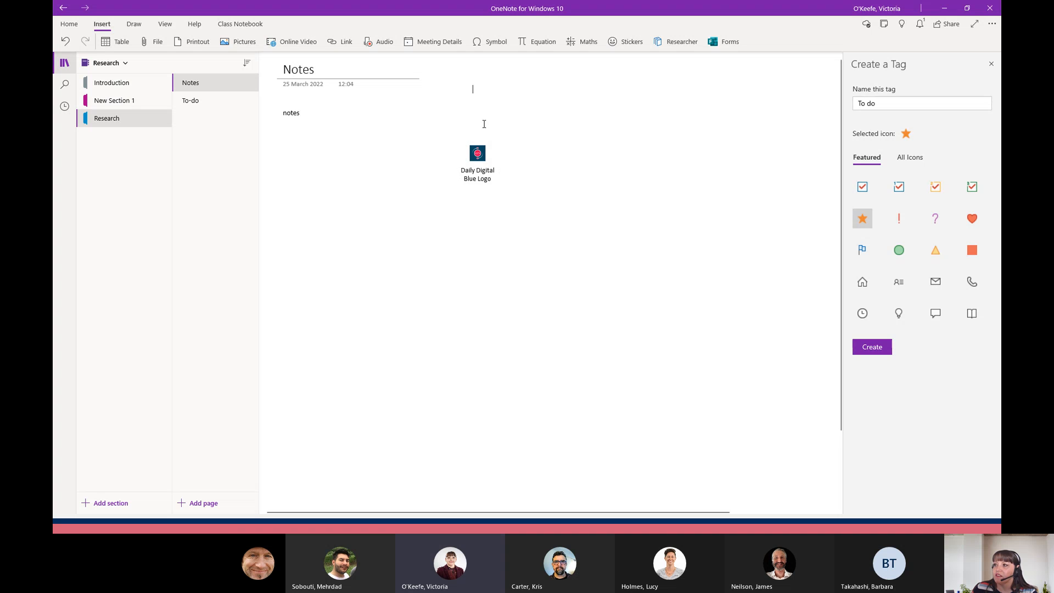
pyautogui.moveTo(485, 126); pyautogui.dragTo(341, 215)
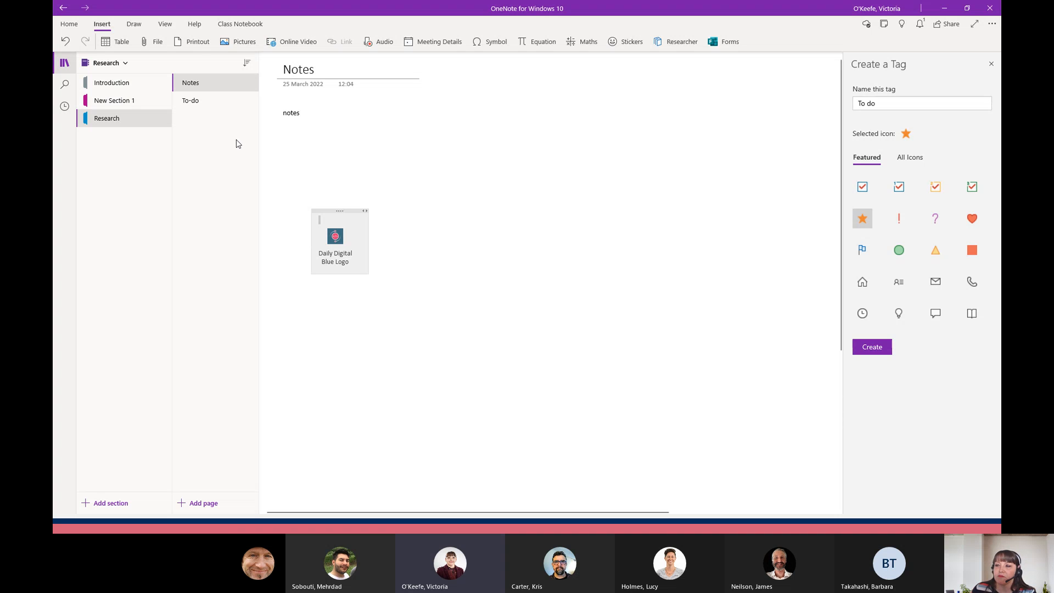
# Insert the Ideas document from the Daily Digital folder as a printout on the Notes page and look it over
pyautogui.click(198, 43)
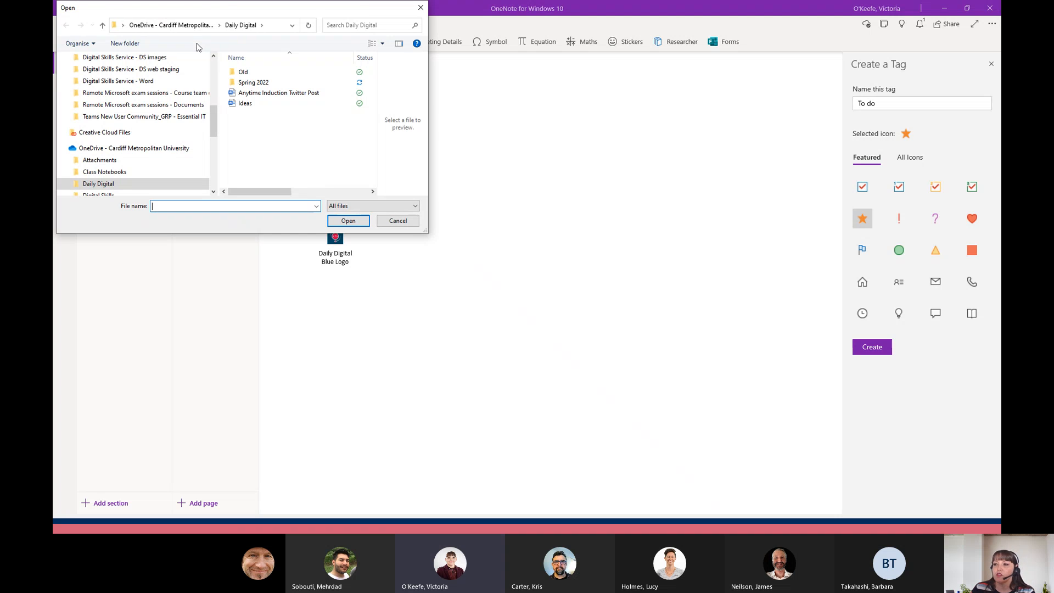
pyautogui.click(249, 106)
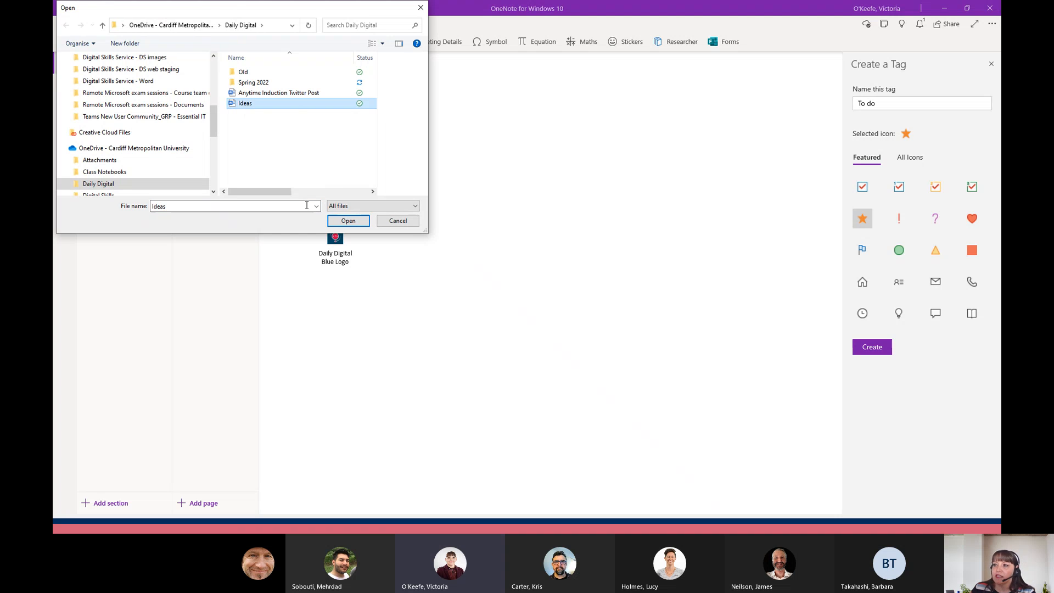
pyautogui.click(351, 222)
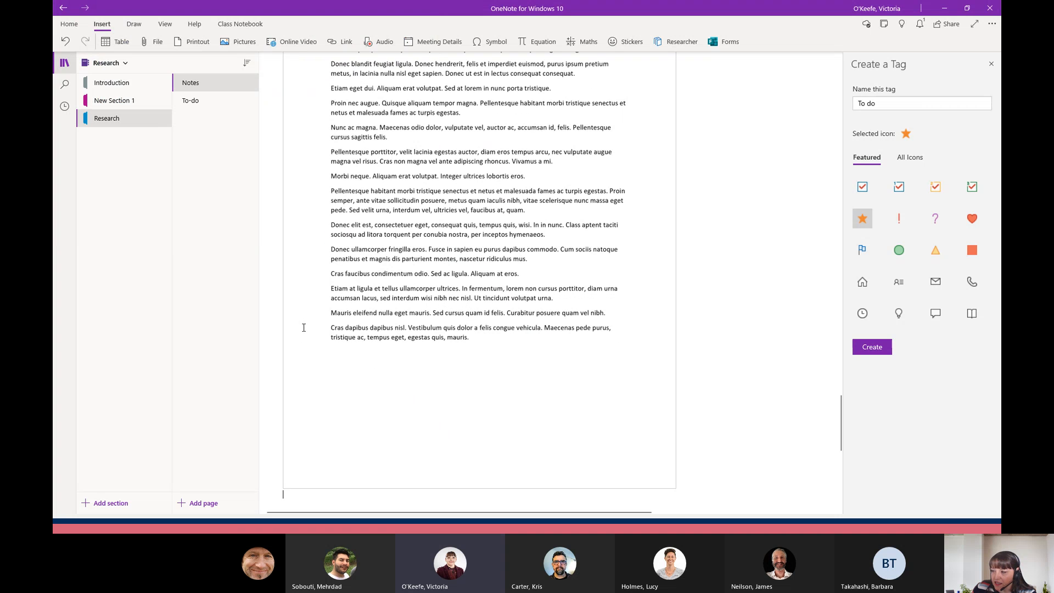
pyautogui.scroll(7, 429, 267)
pyautogui.scroll(5, 429, 268)
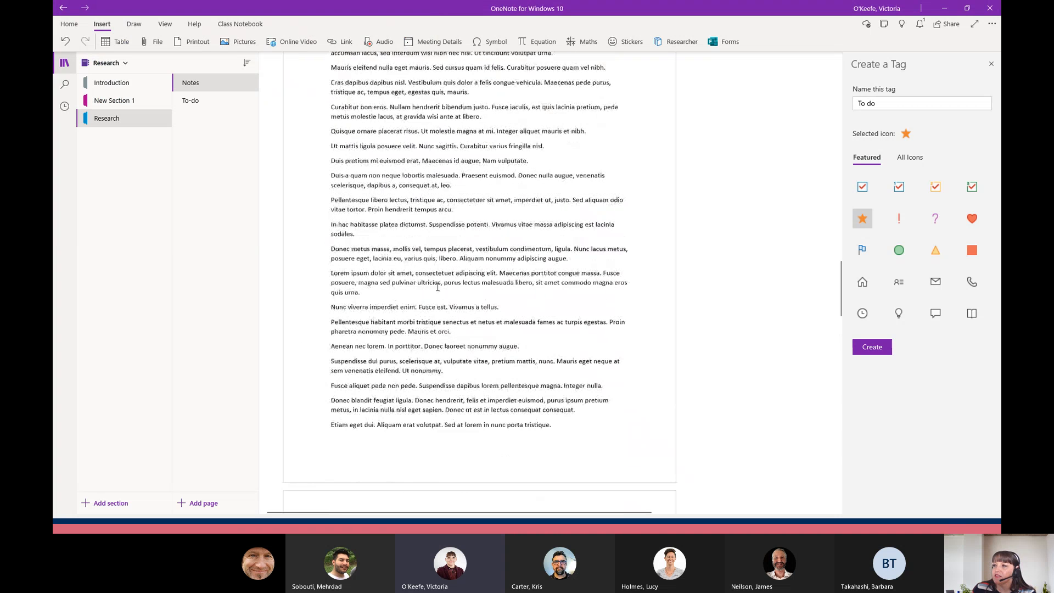
pyautogui.scroll(15, 445, 335)
pyautogui.scroll(-6, 422, 330)
pyautogui.click(338, 184)
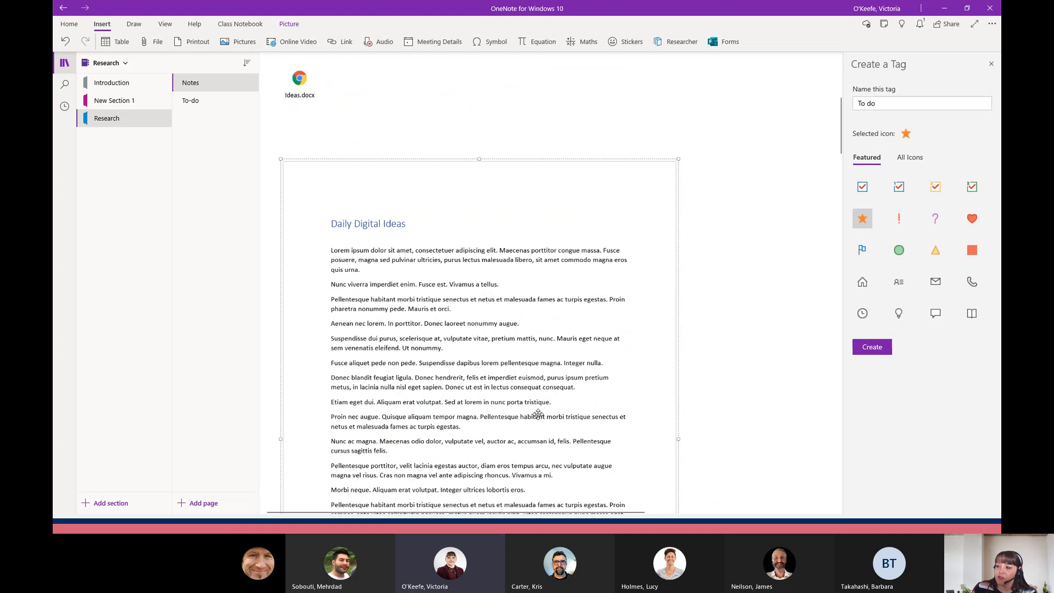
pyautogui.click(359, 142)
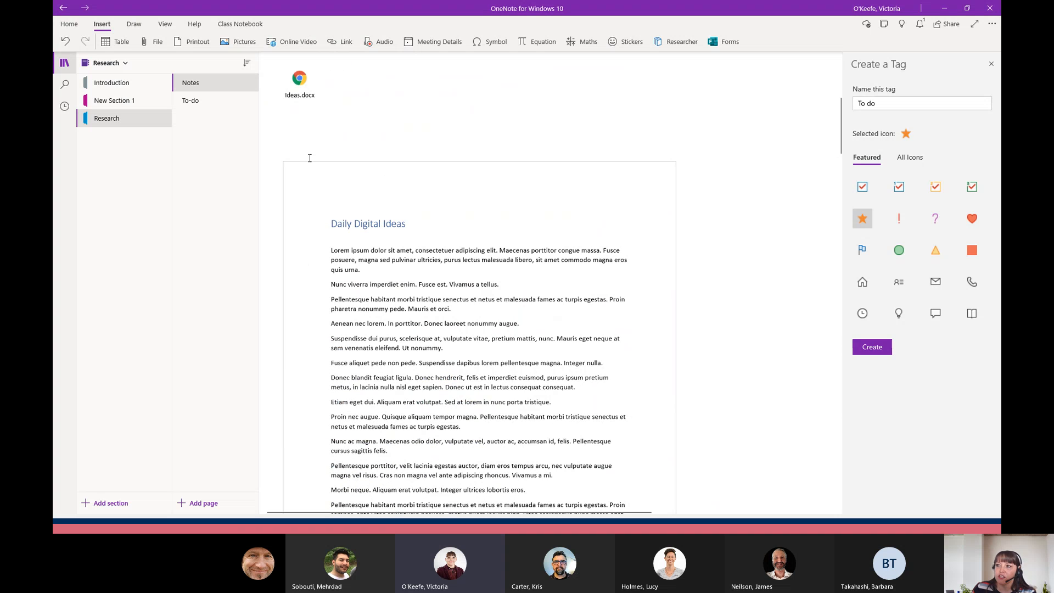
pyautogui.click(248, 49)
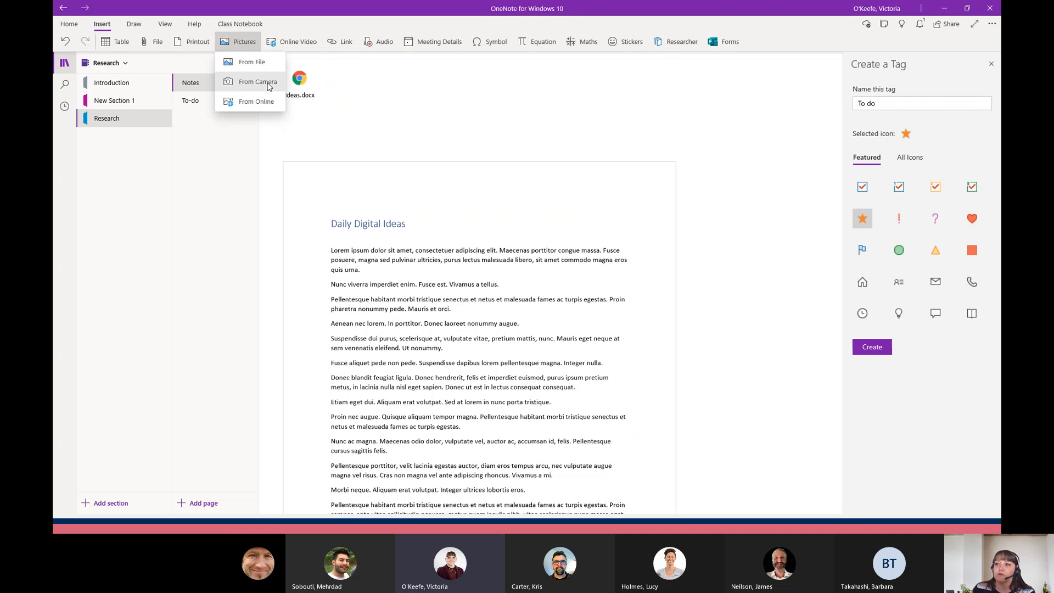
pyautogui.click(338, 116)
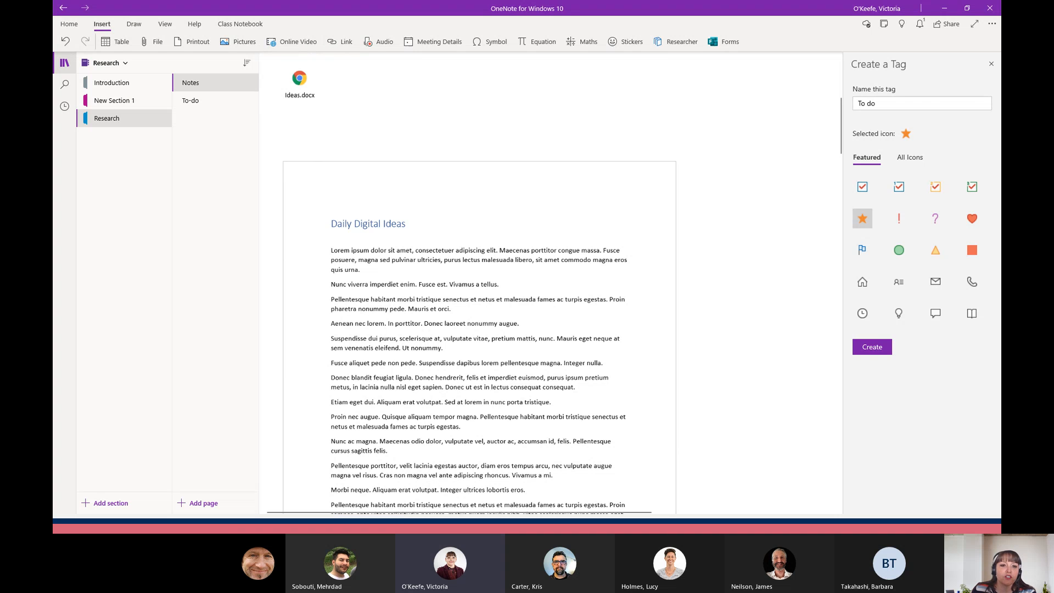
pyautogui.click(311, 48)
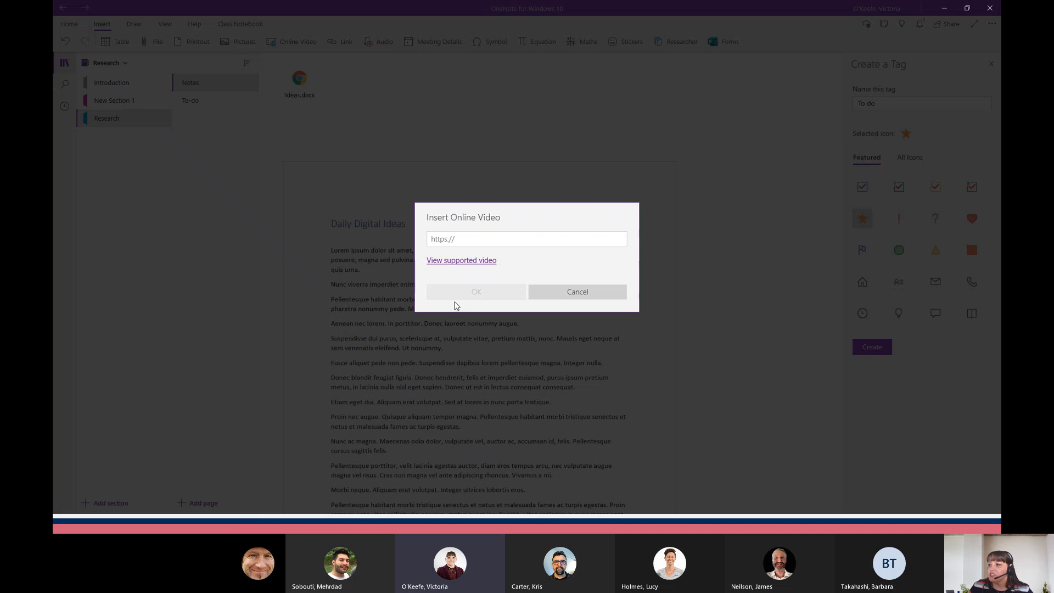
pyautogui.tripleClick(445, 247)
pyautogui.write('https://youtu.be/oljAra5wR-E')
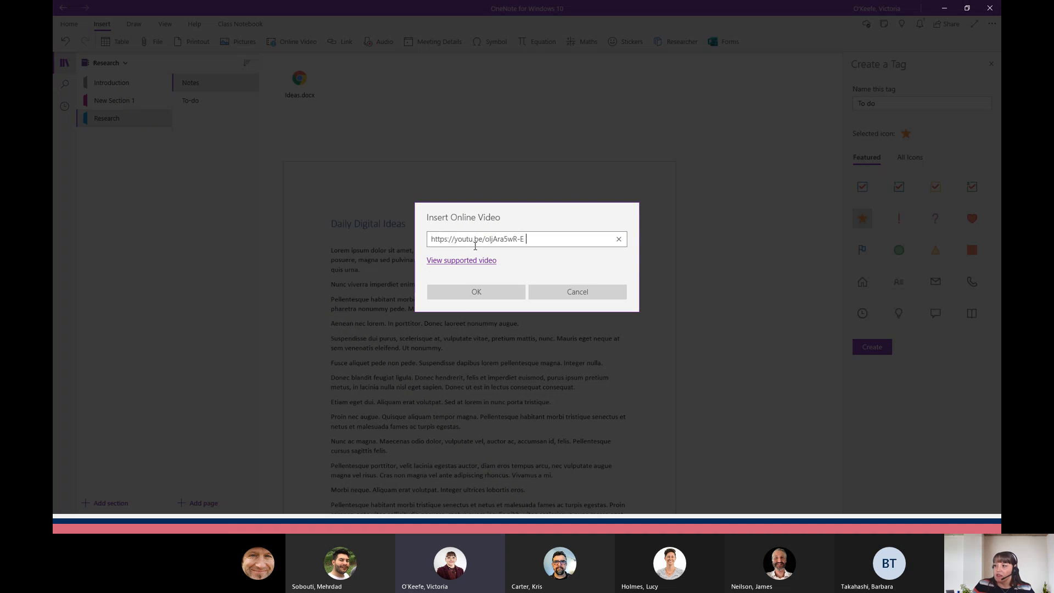
pyautogui.click(487, 291)
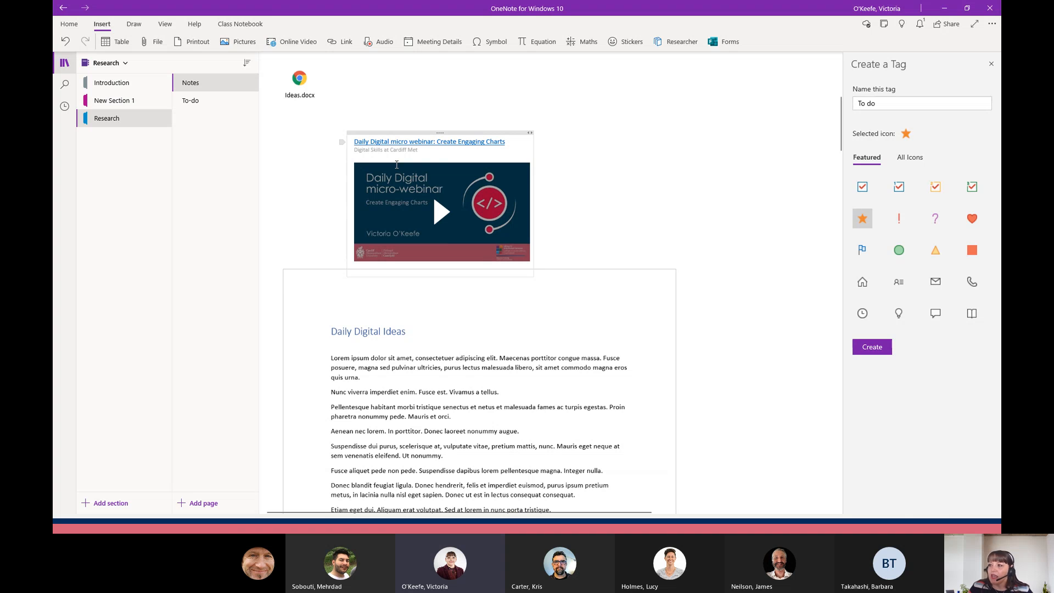
pyautogui.moveTo(445, 132); pyautogui.dragTo(379, 127)
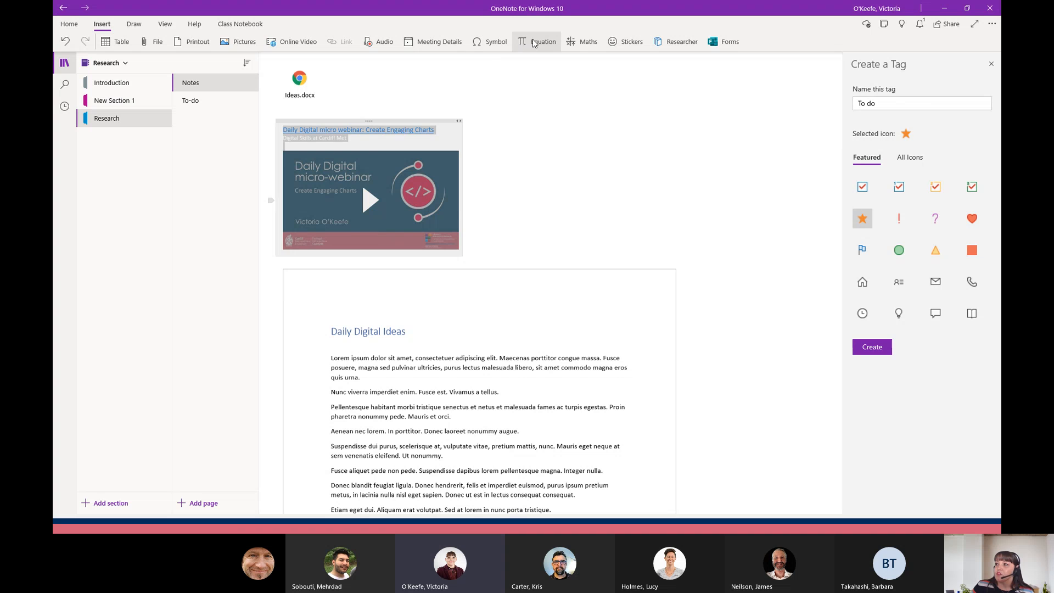
# Open the Maths assistant on the selected video container, close it, and look at the drawing tools
pyautogui.click(588, 44)
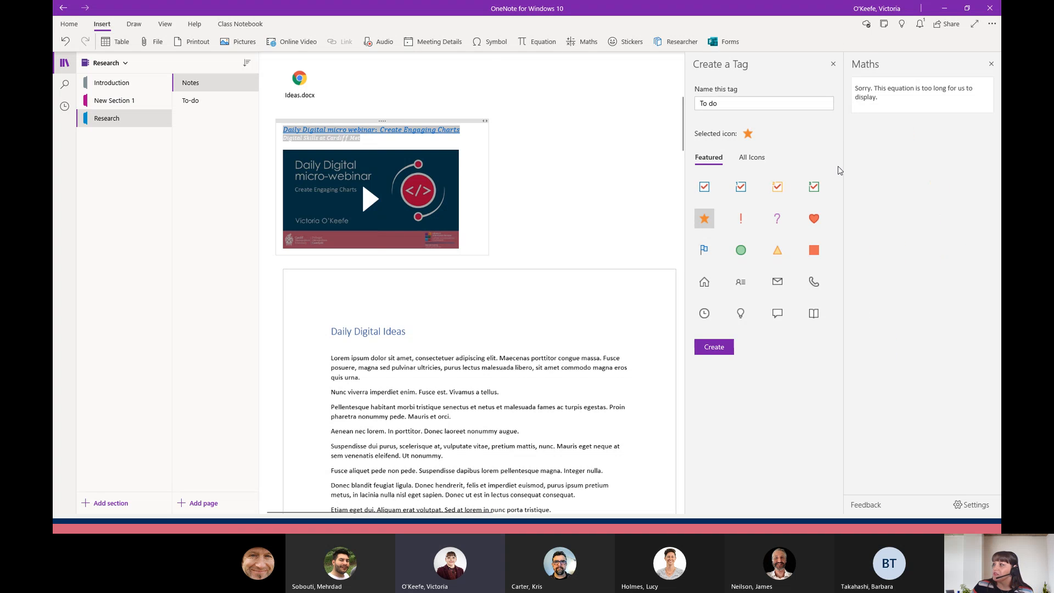
pyautogui.click(991, 64)
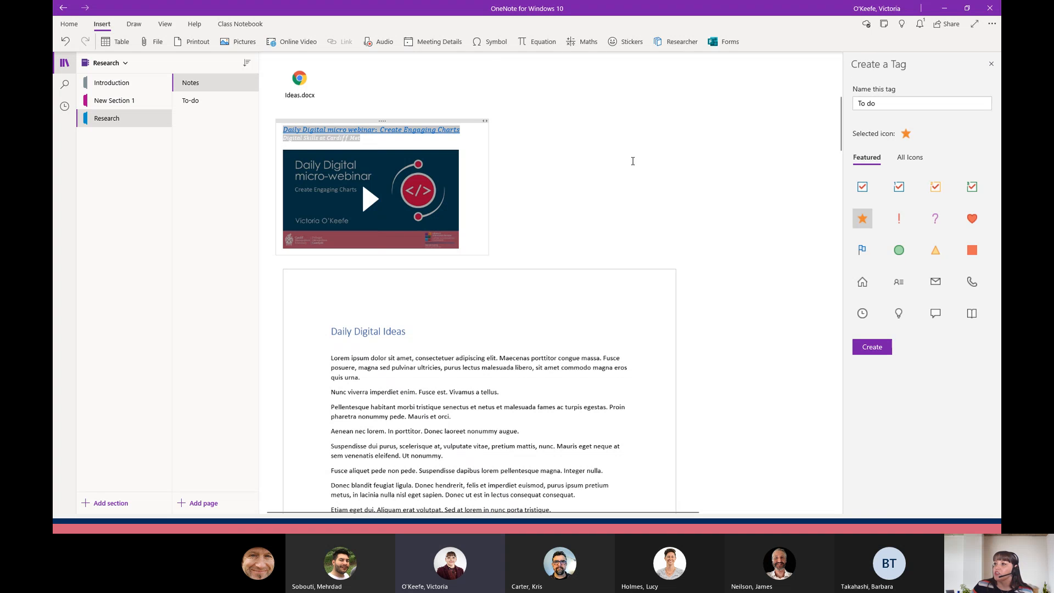
pyautogui.click(138, 28)
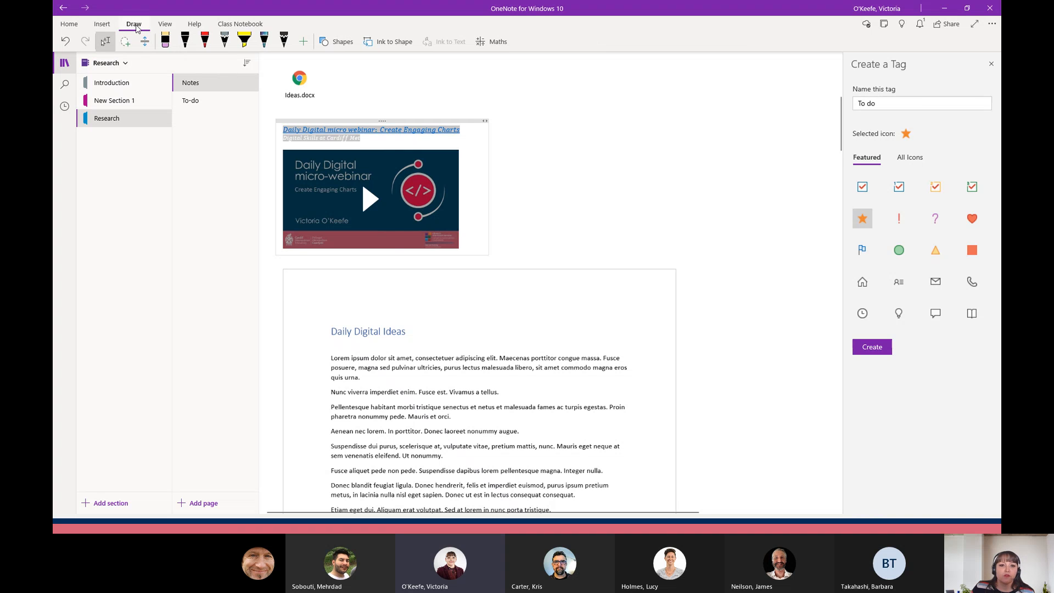
# Record an audio note of about 7 seconds between the video's title and its thumbnail, and play it back
pyautogui.click(102, 26)
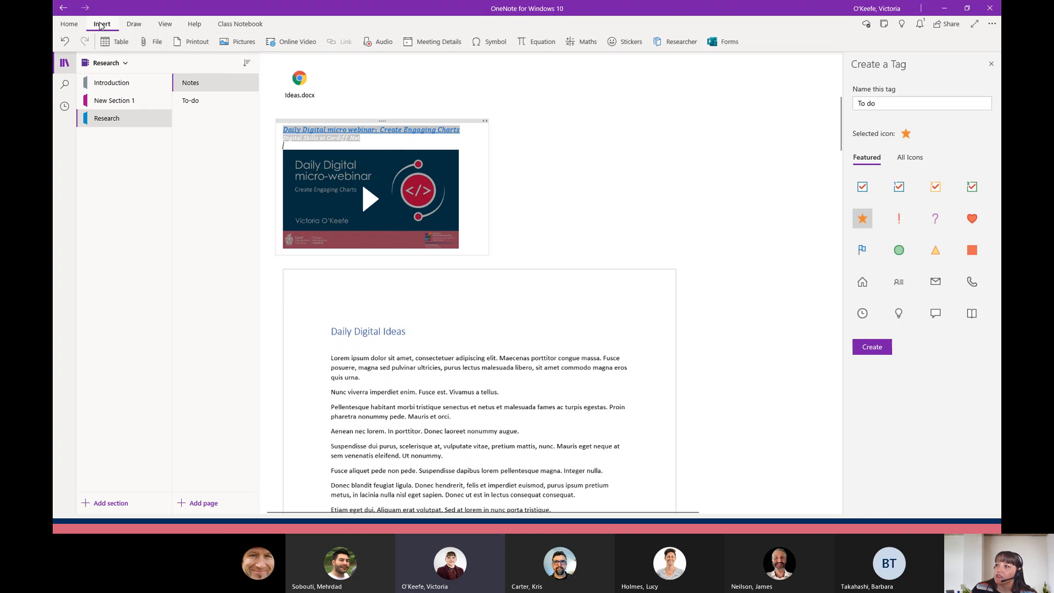
pyautogui.click(111, 26)
pyautogui.click(111, 26)
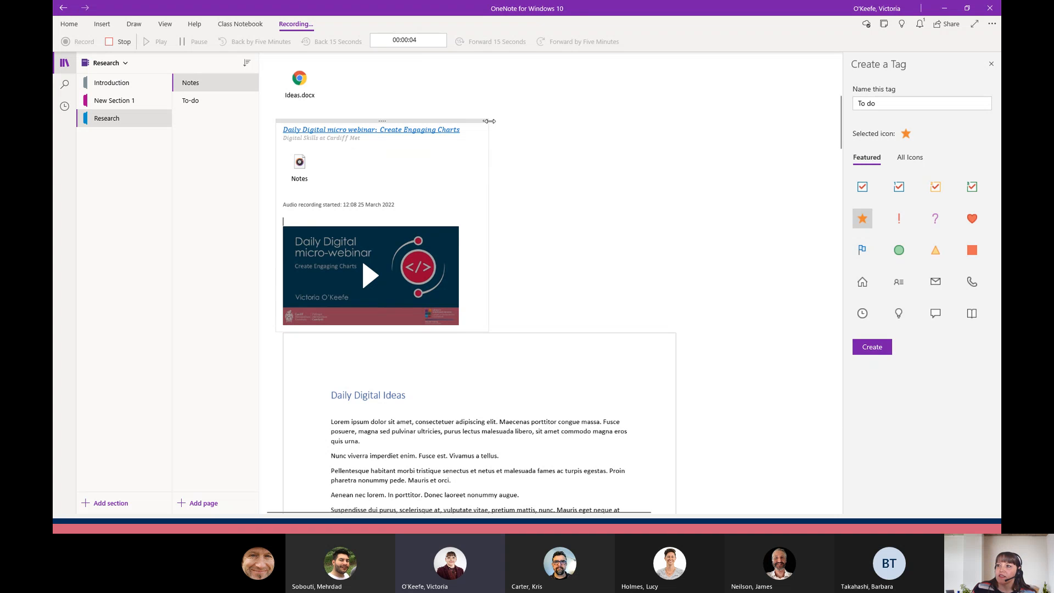
pyautogui.click(119, 41)
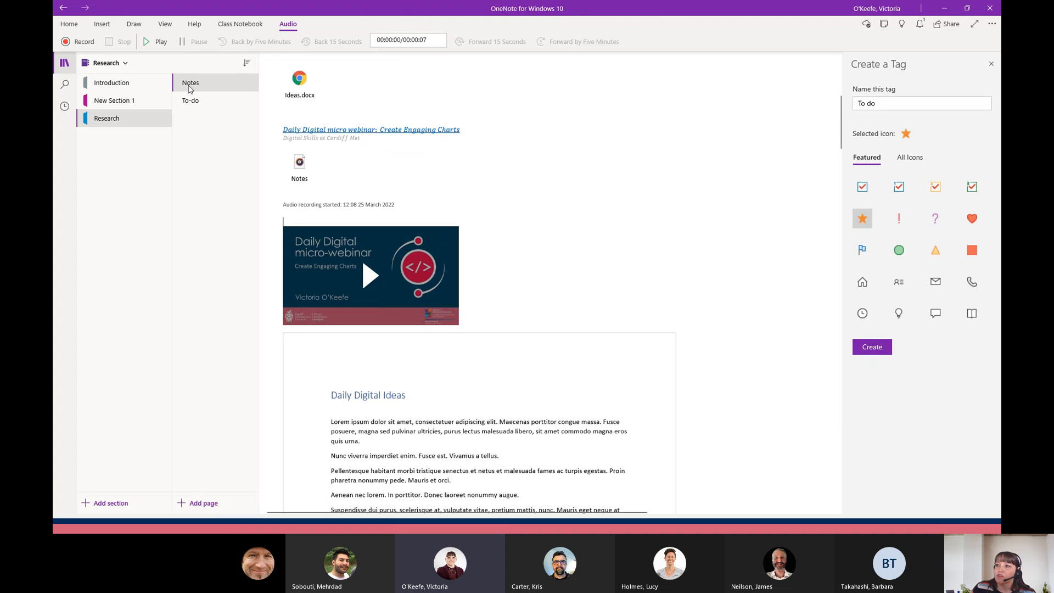
pyautogui.click(160, 42)
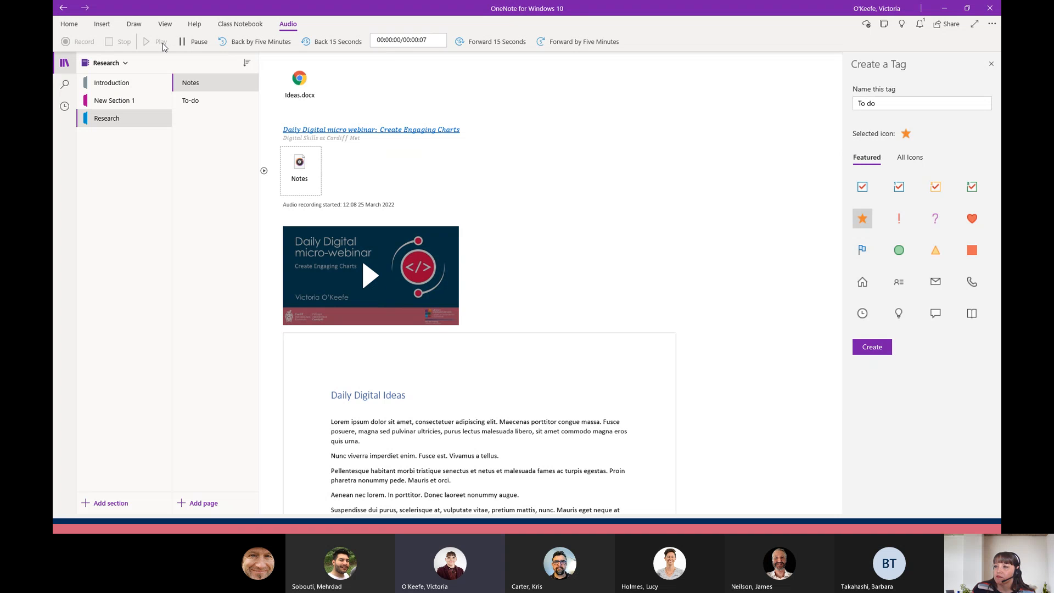
pyautogui.click(191, 44)
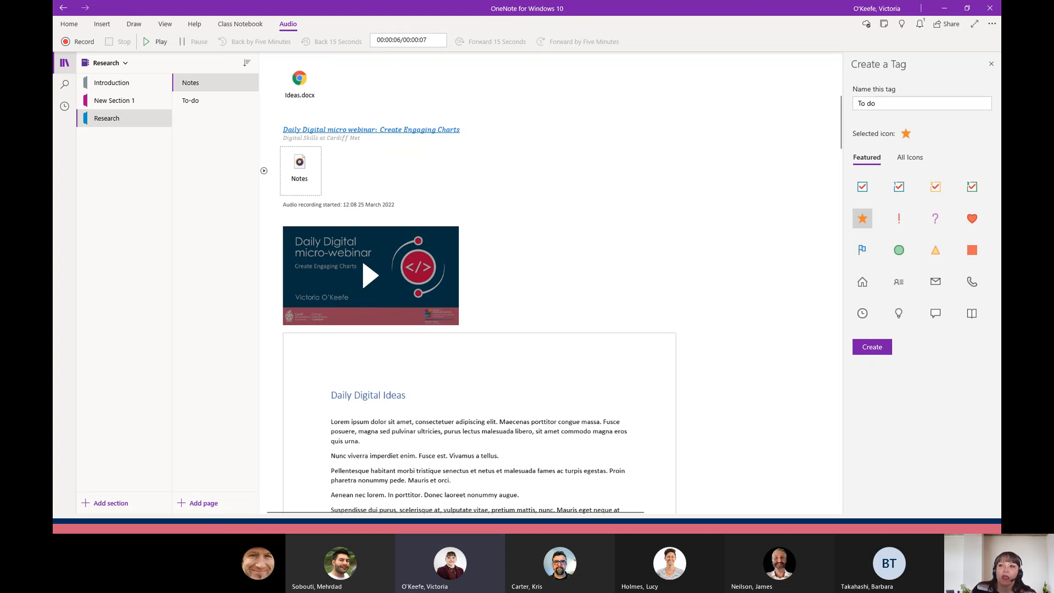
# Set the page colour of the Notes page to light green
pyautogui.click(165, 26)
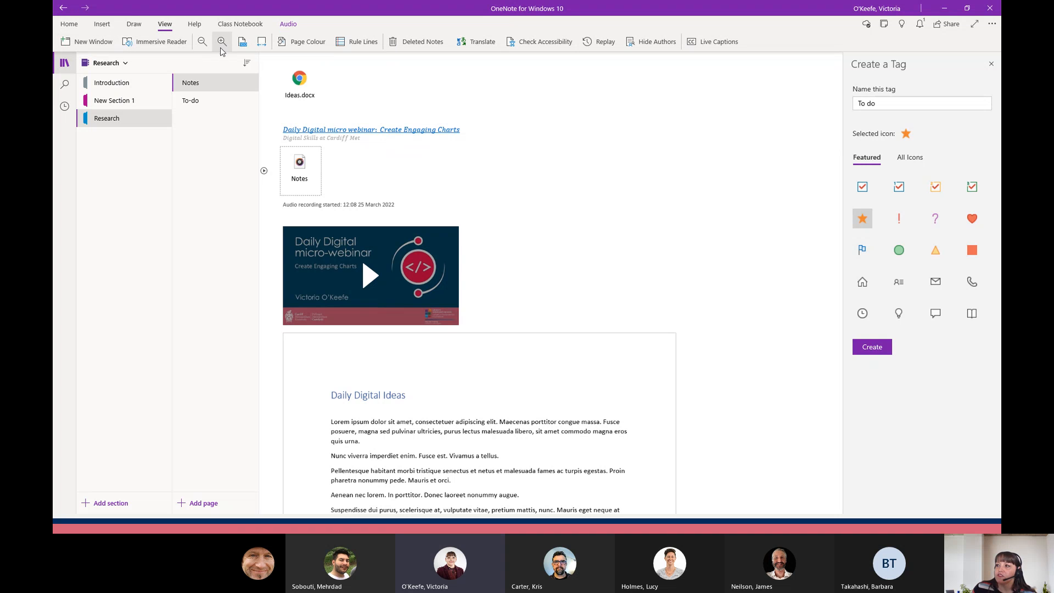
pyautogui.click(306, 44)
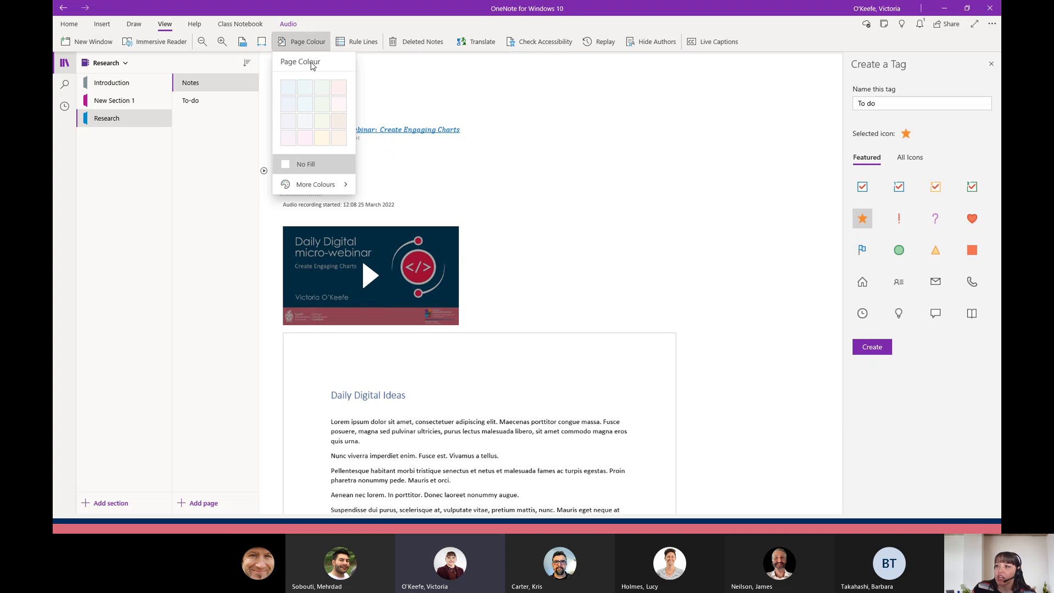
pyautogui.click(322, 106)
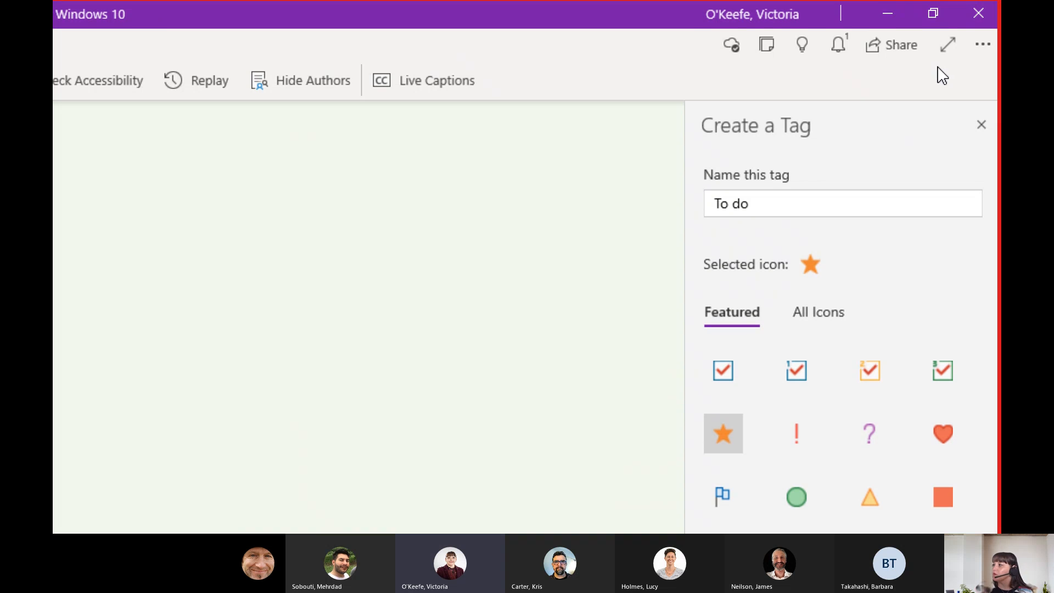
# Open the Options in the app settings and set the colour mode to Light
pyautogui.click(984, 48)
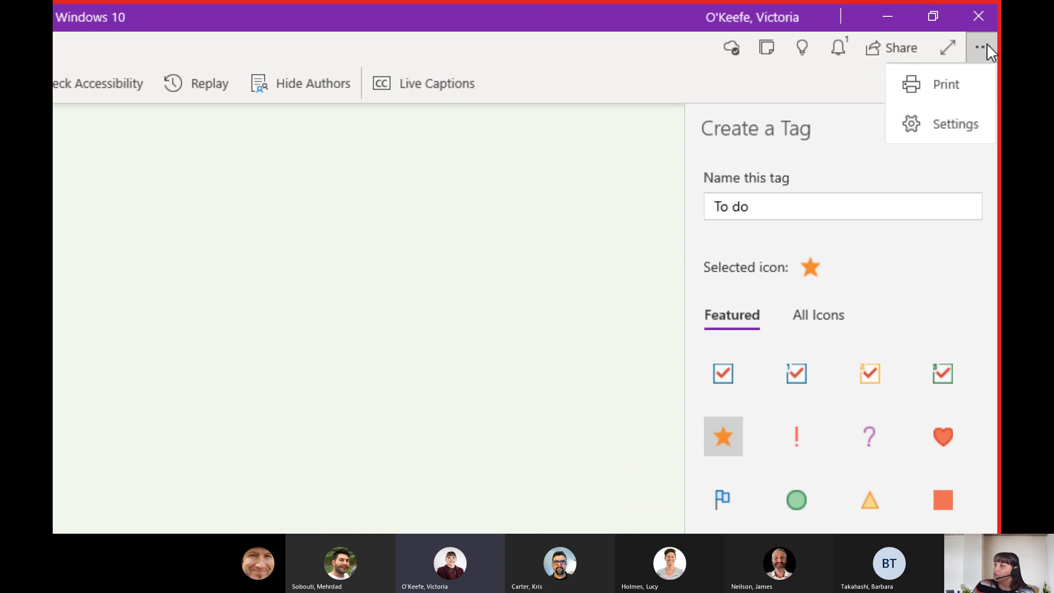
pyautogui.click(944, 137)
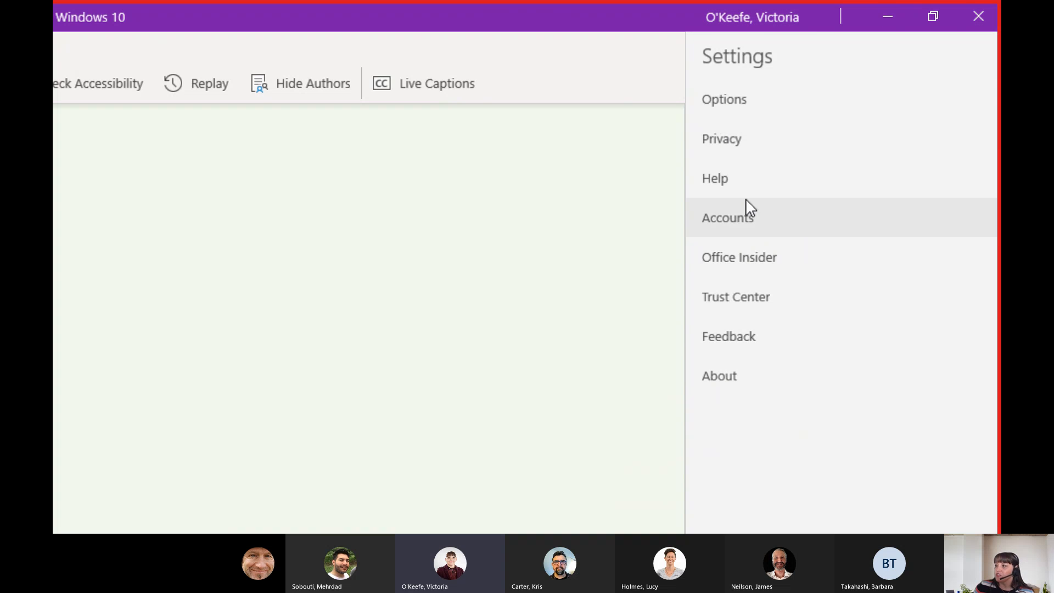
pyautogui.click(732, 104)
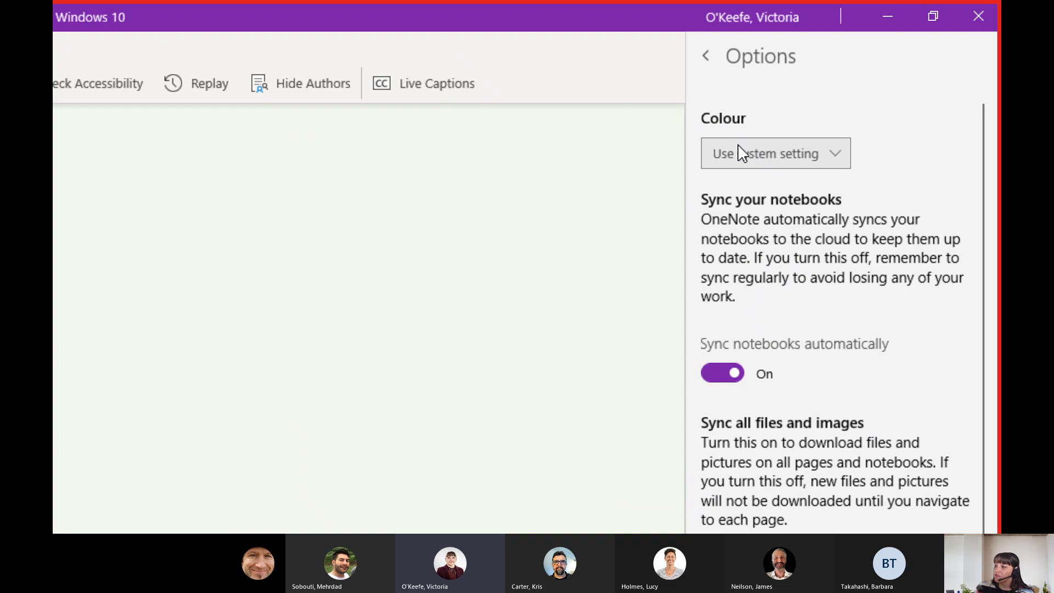
pyautogui.click(785, 147)
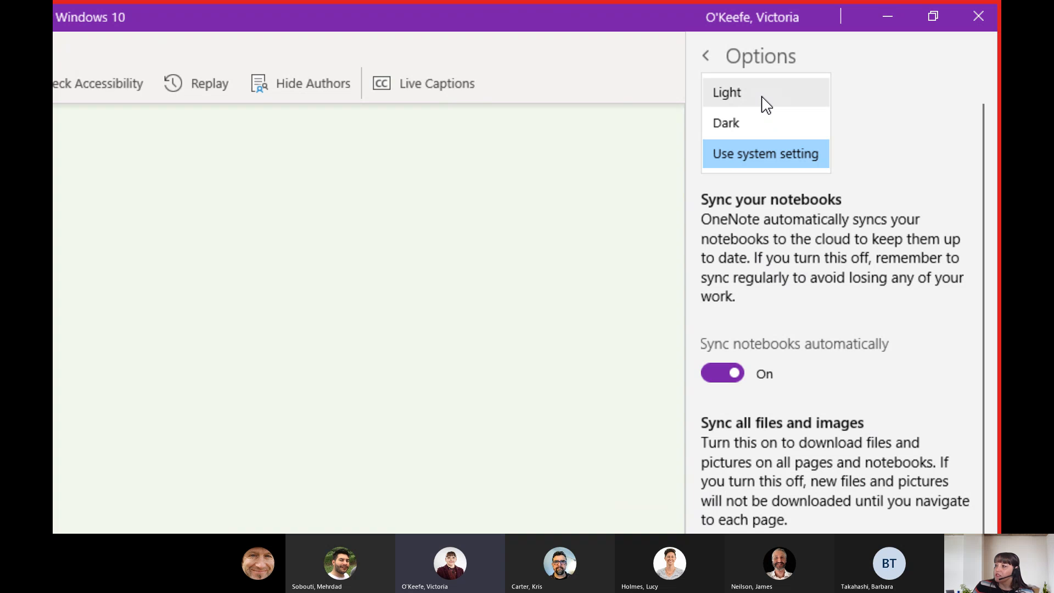
pyautogui.click(766, 104)
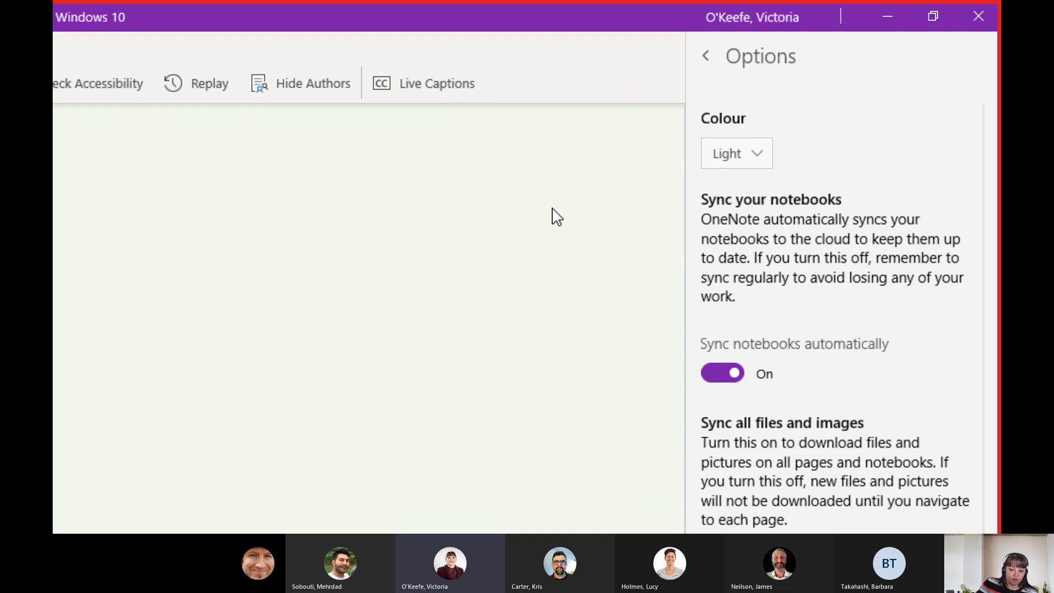
pyautogui.hotkey('ctrl', '4')
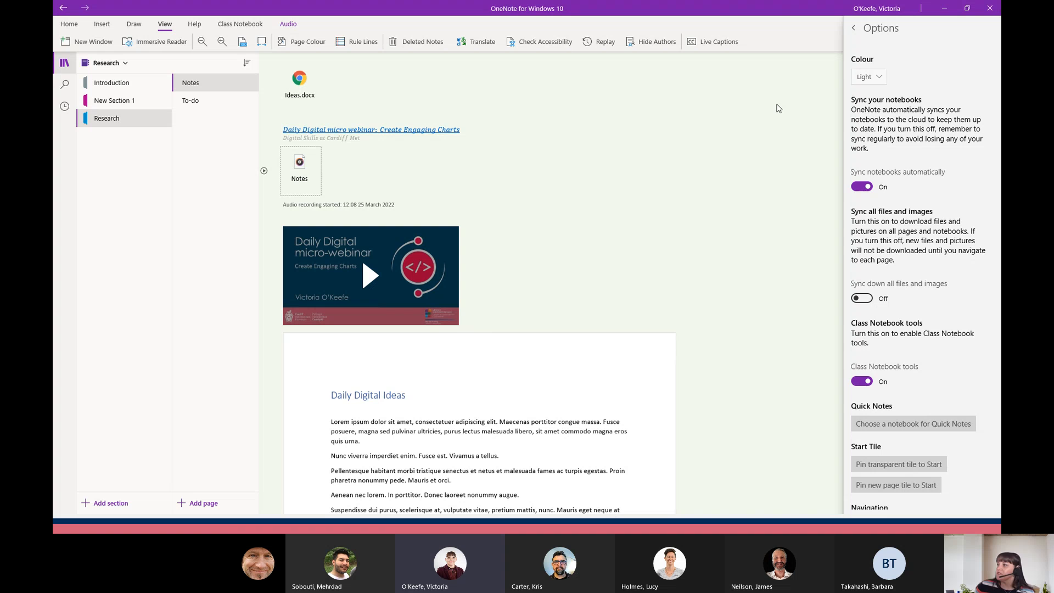
# Try the Dark colour mode, switch to Use system setting, and view the options further down
pyautogui.click(863, 79)
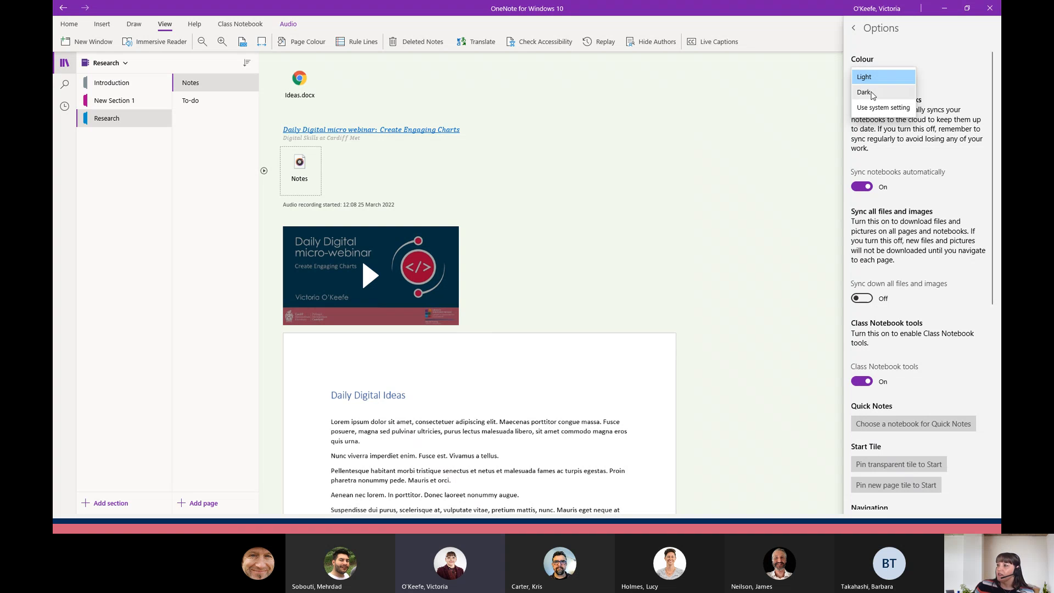
pyautogui.click(864, 92)
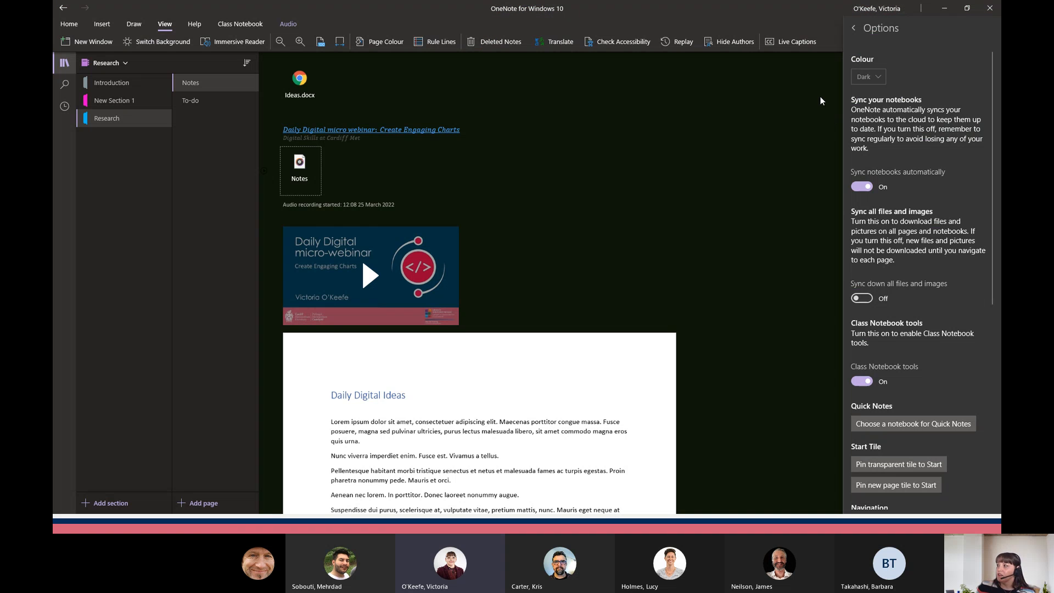
pyautogui.click(880, 79)
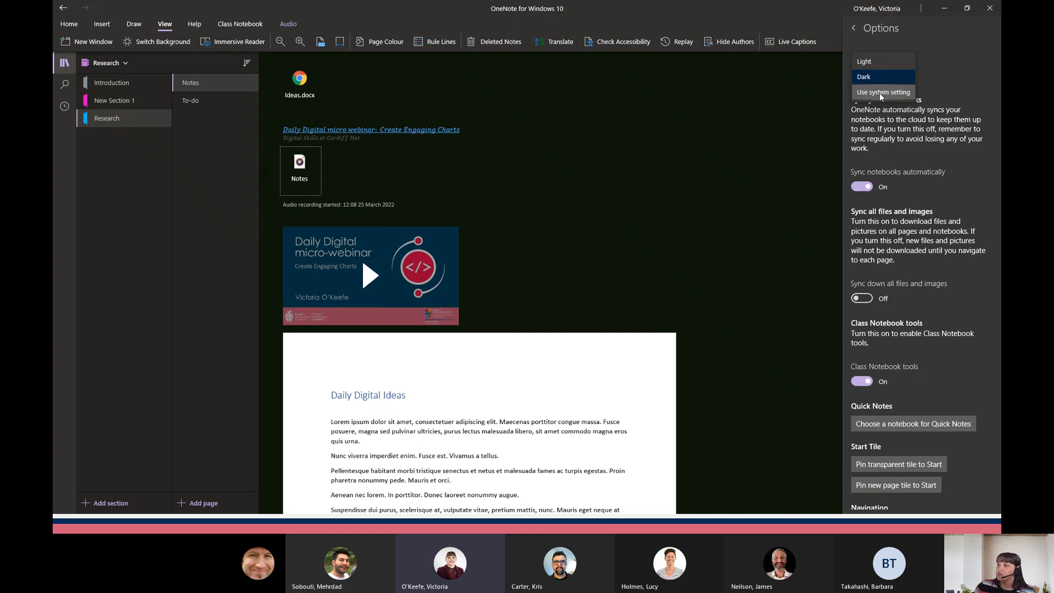
pyautogui.click(881, 92)
pyautogui.scroll(-3, 920, 245)
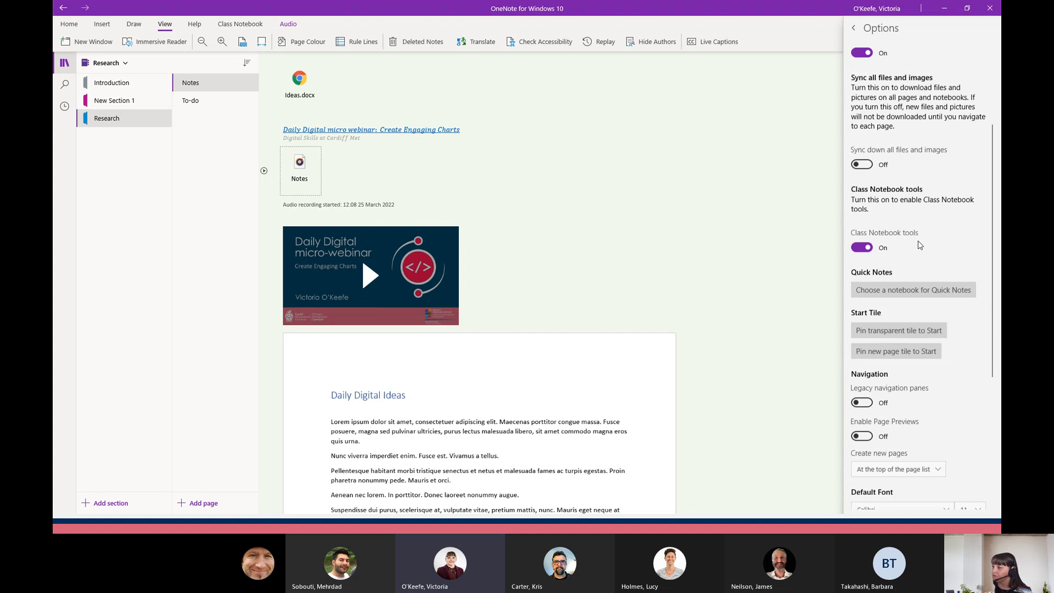
# Review the remaining OneNote options, from Quick Notes and navigation to default font, proofing, AutoCorrect and paste options
pyautogui.scroll(-2, 921, 242)
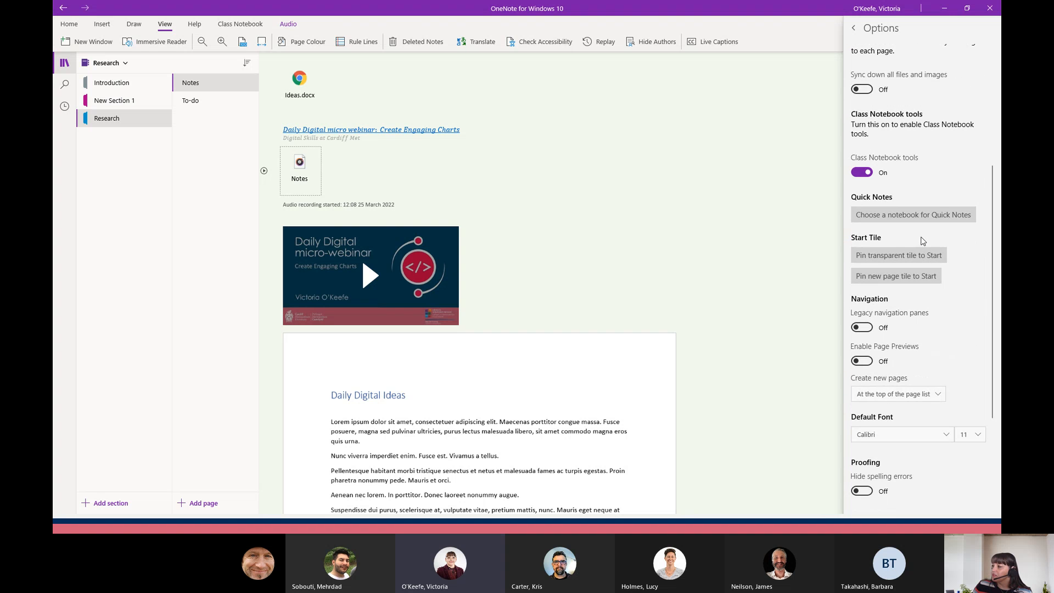
pyautogui.scroll(-4, 922, 241)
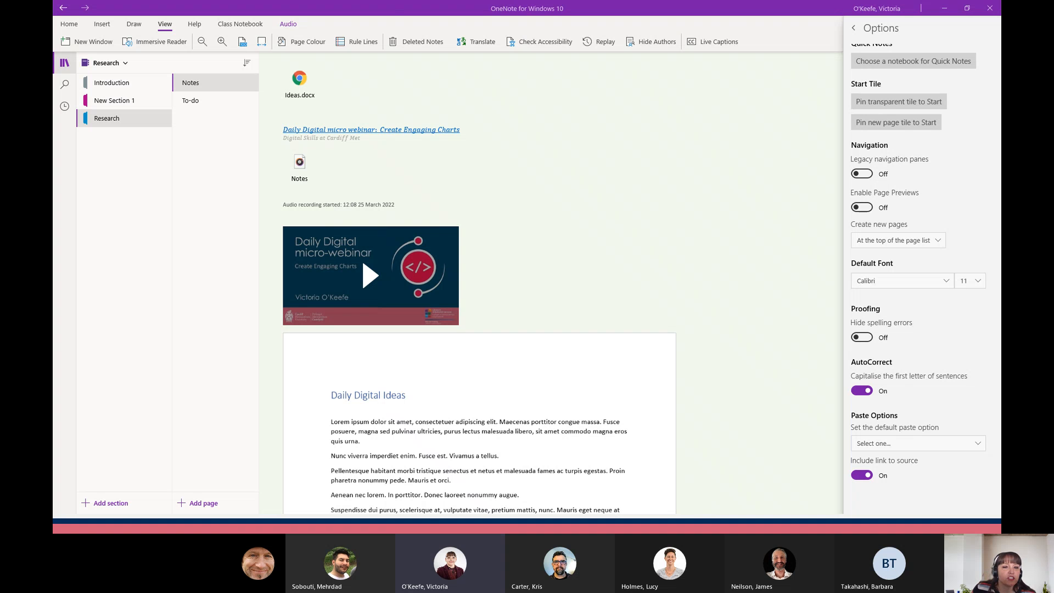
# Switch to Microsoft Teams and start adding a tab to the Daily Digital channel, searching for "onenote" and choosing the OneNote app
pyautogui.moveTo(176, 268); pyautogui.dragTo(139, 1)
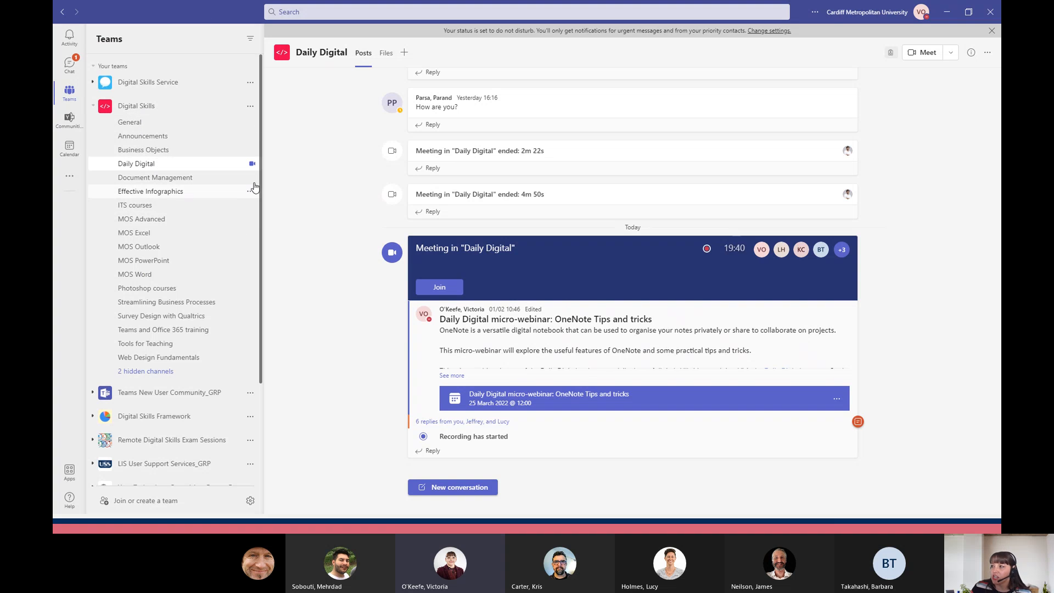
pyautogui.scroll(1, 464, 110)
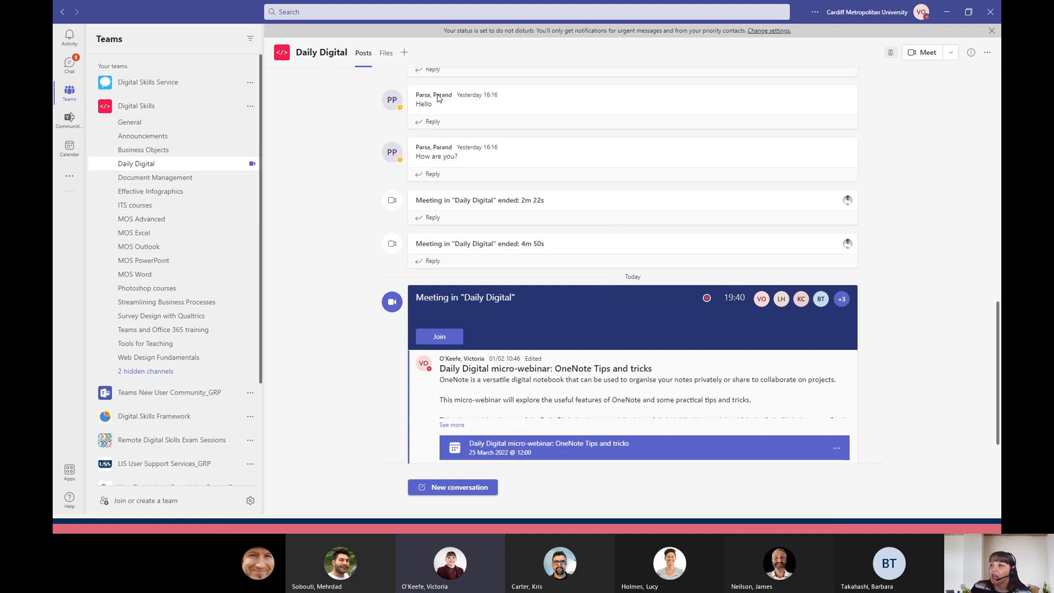
pyautogui.click(405, 54)
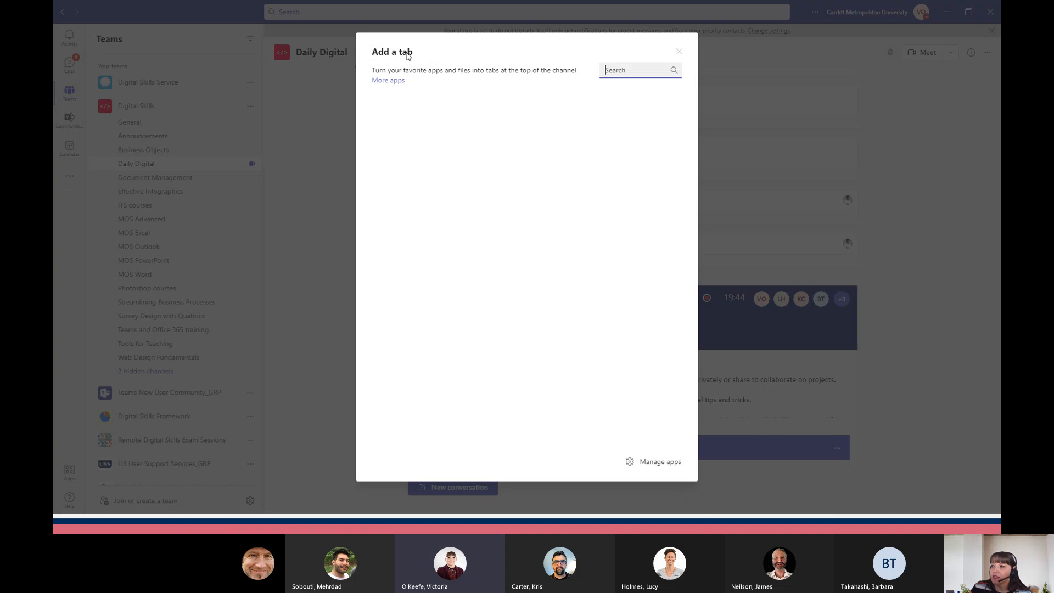
pyautogui.write('c')
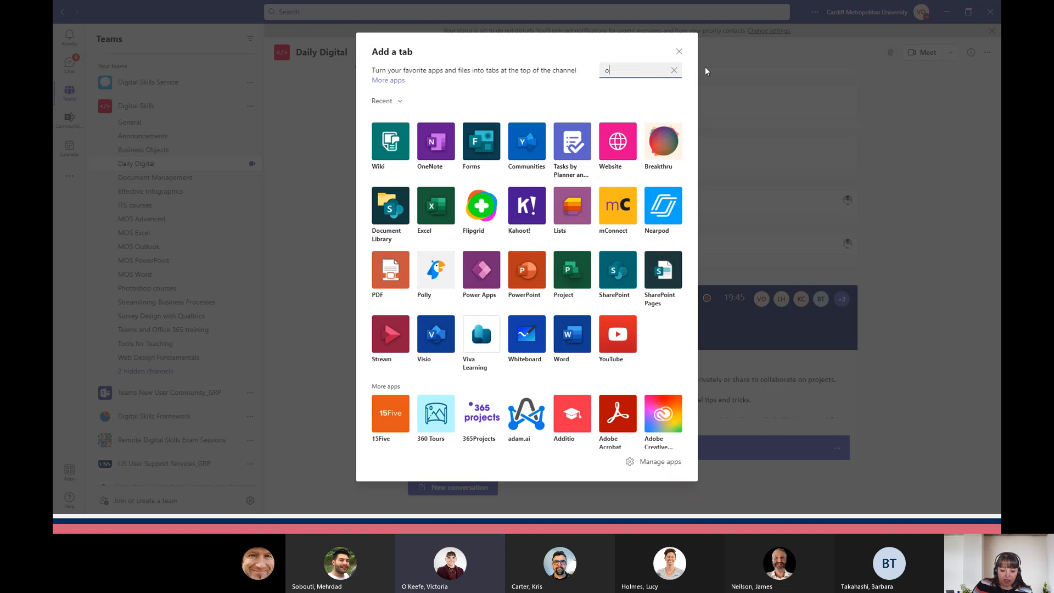
pyautogui.write('nenote')
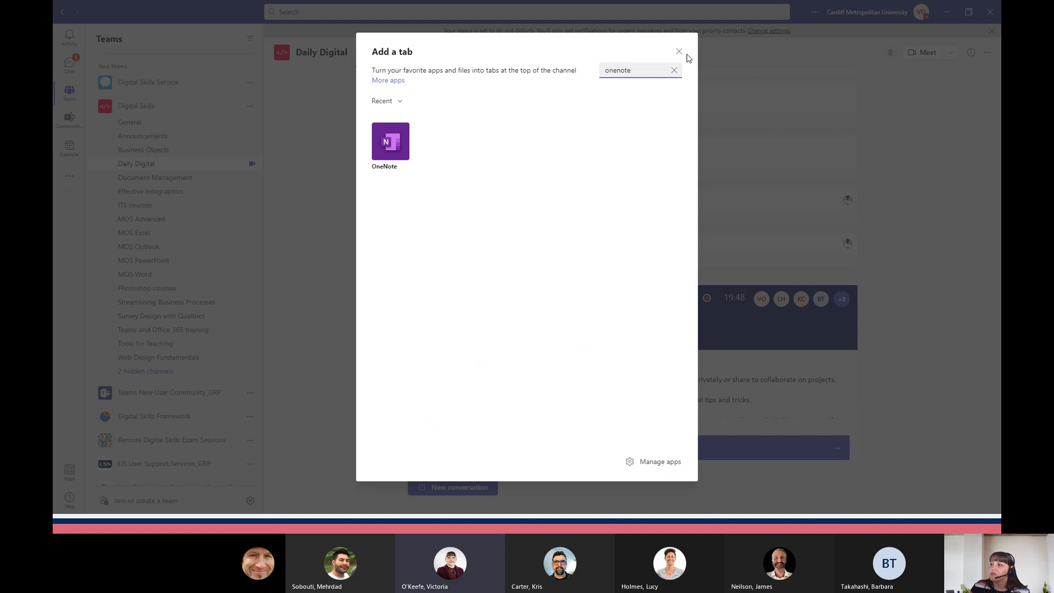
pyautogui.click(393, 142)
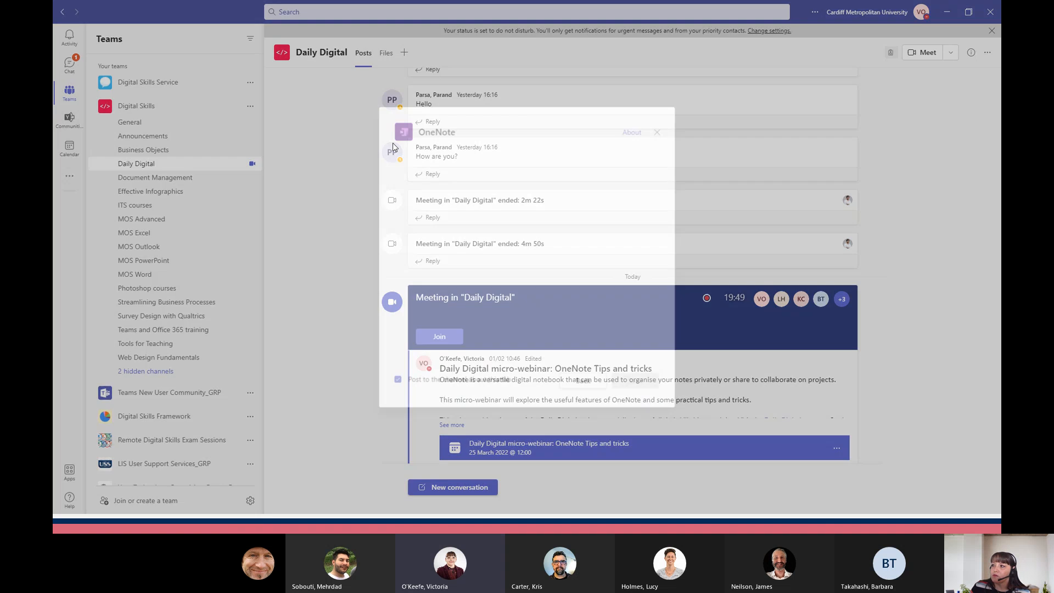